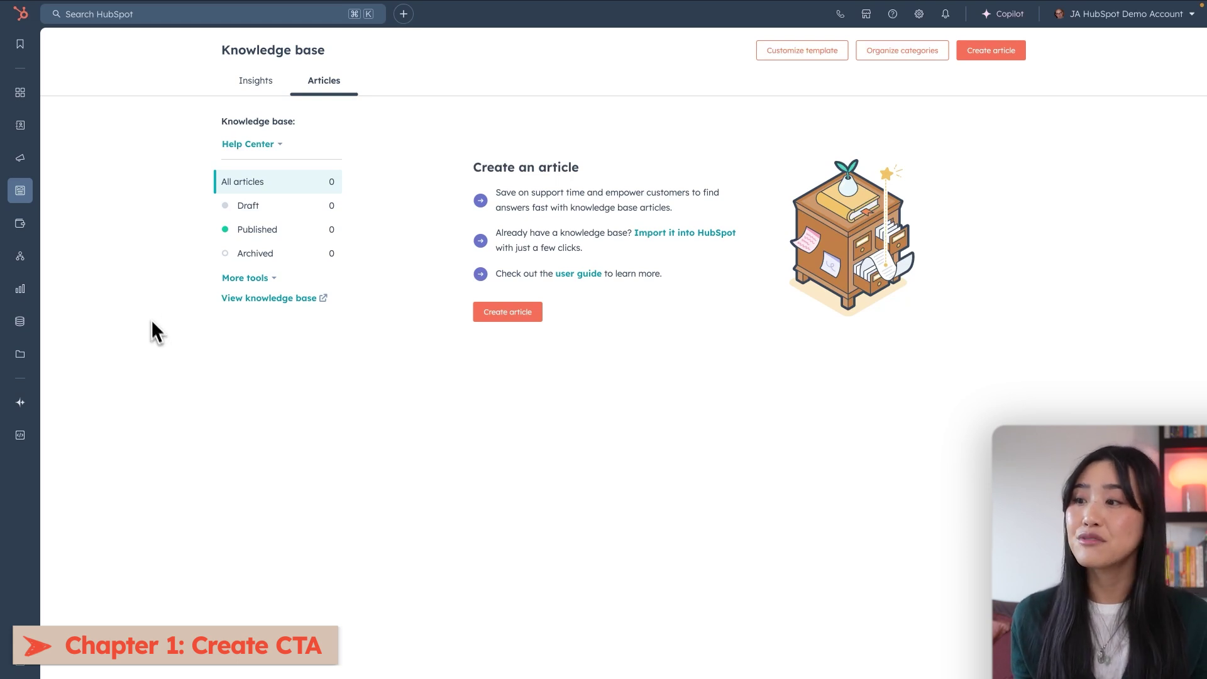
# From Marketing > CTAs, create a CTA via Help me get started and browse the pop-up templates
pyautogui.moveTo(20, 157)
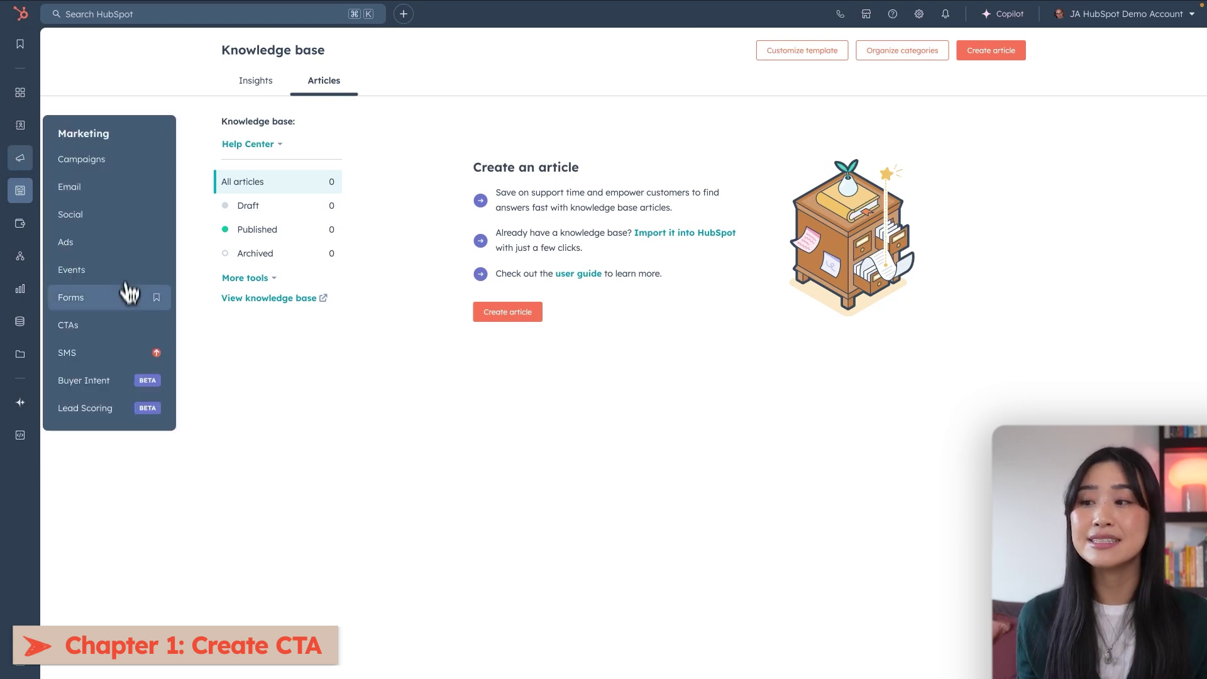
pyautogui.click(117, 324)
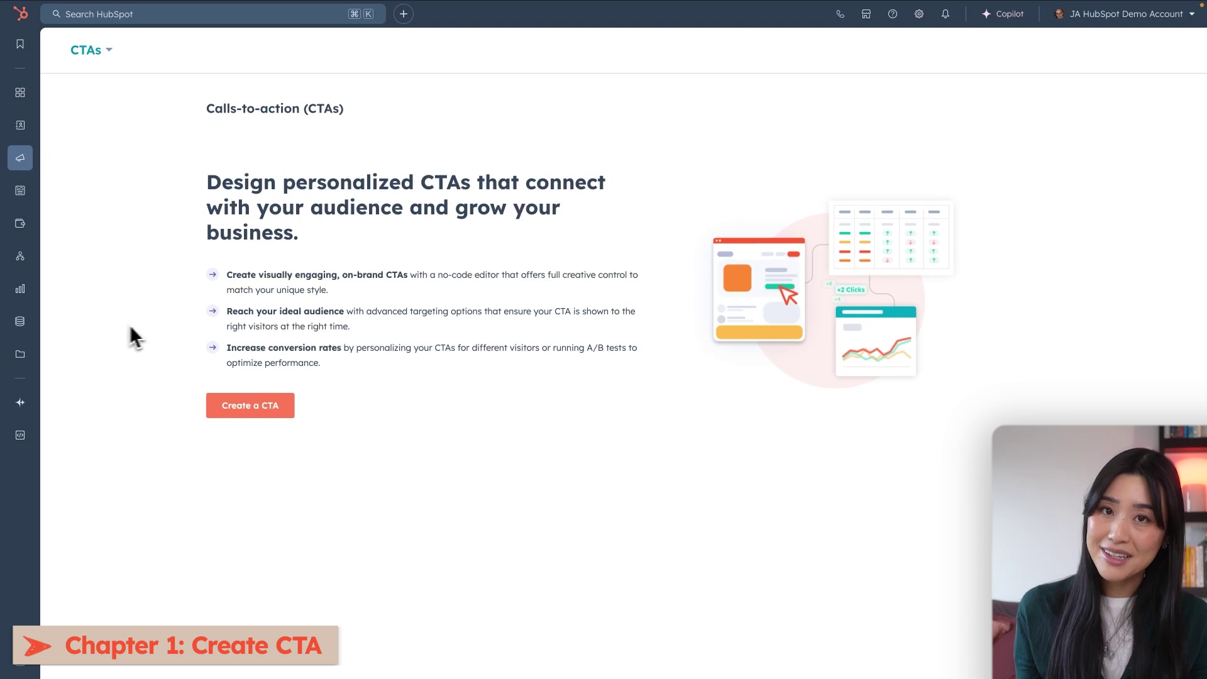
pyautogui.click(242, 410)
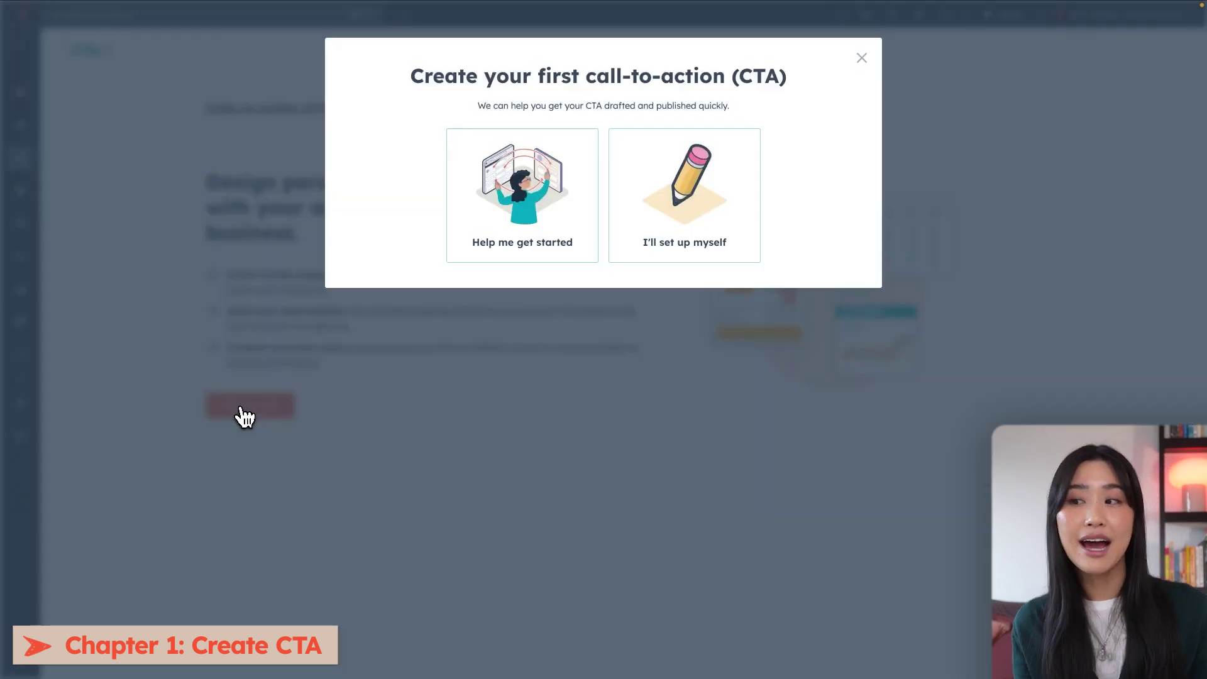
pyautogui.click(488, 224)
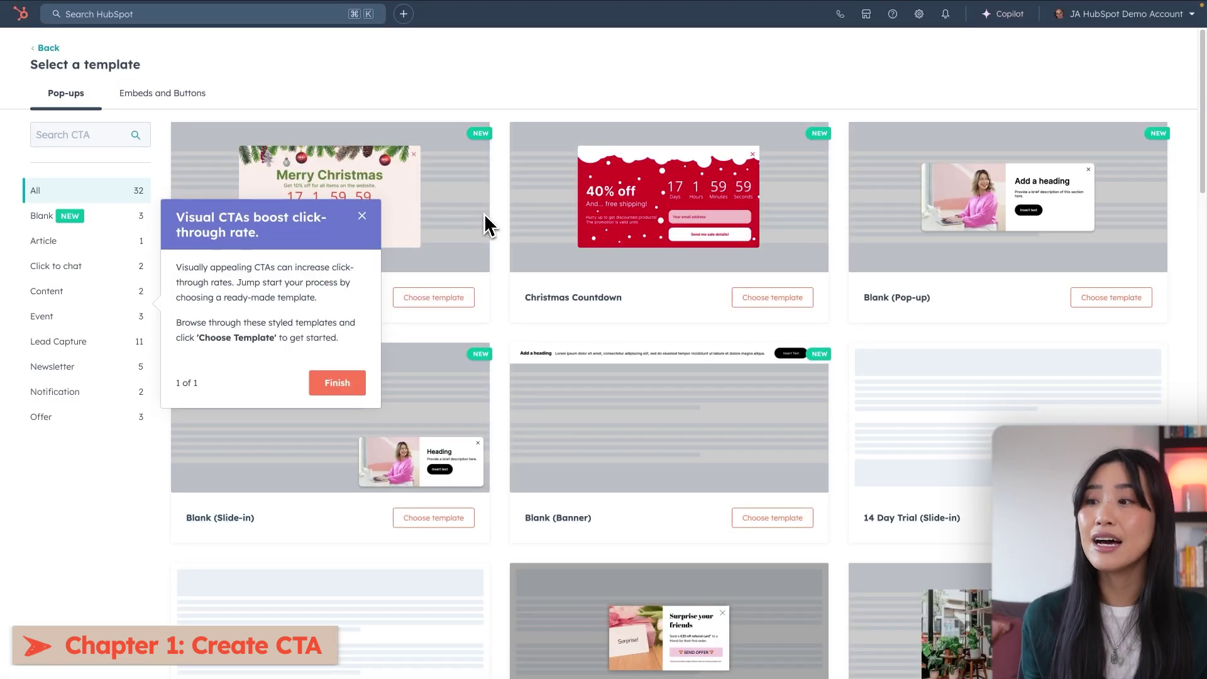
pyautogui.click(362, 215)
pyautogui.scroll(-8, 396, 336)
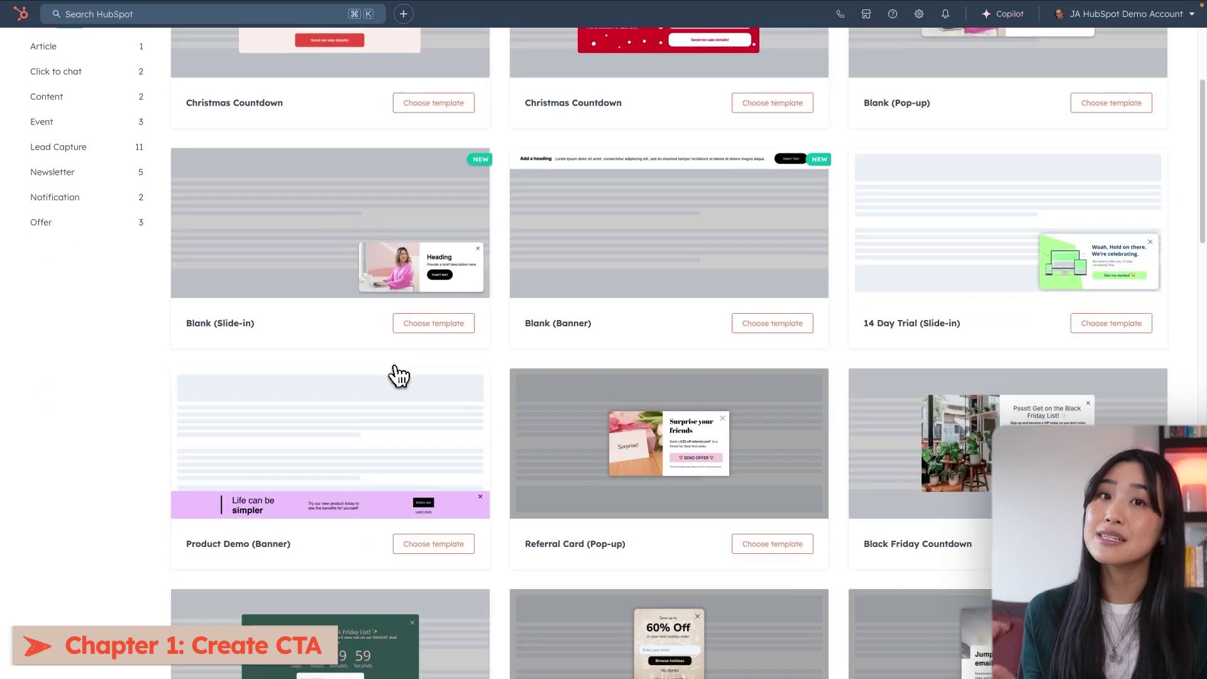
pyautogui.scroll(-5, 398, 375)
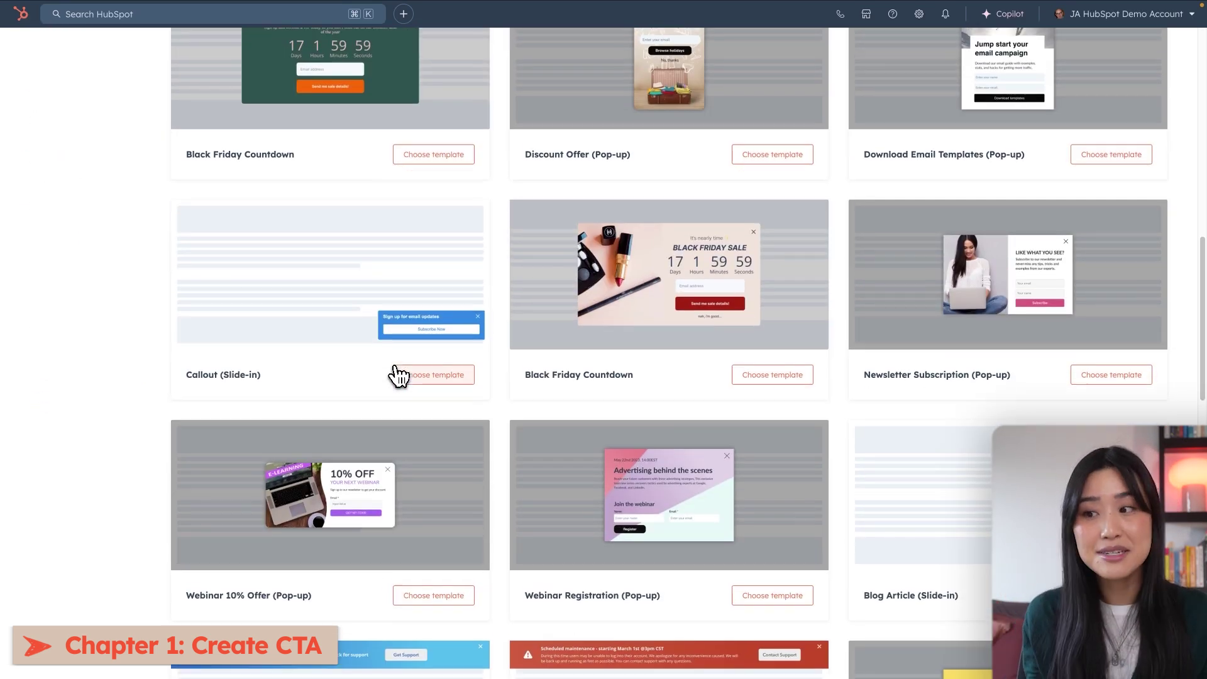
pyautogui.scroll(5, 398, 376)
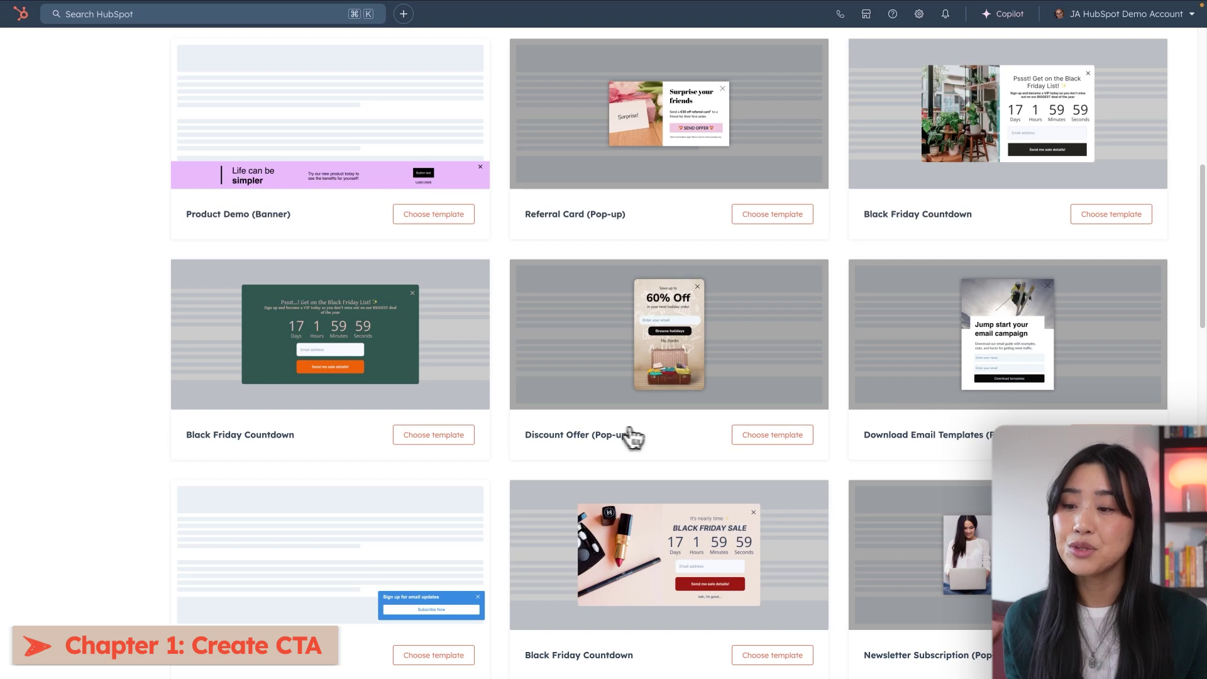
# Build a pop-up from the Discount Offer template and replace its background with the mug photo
pyautogui.click(751, 437)
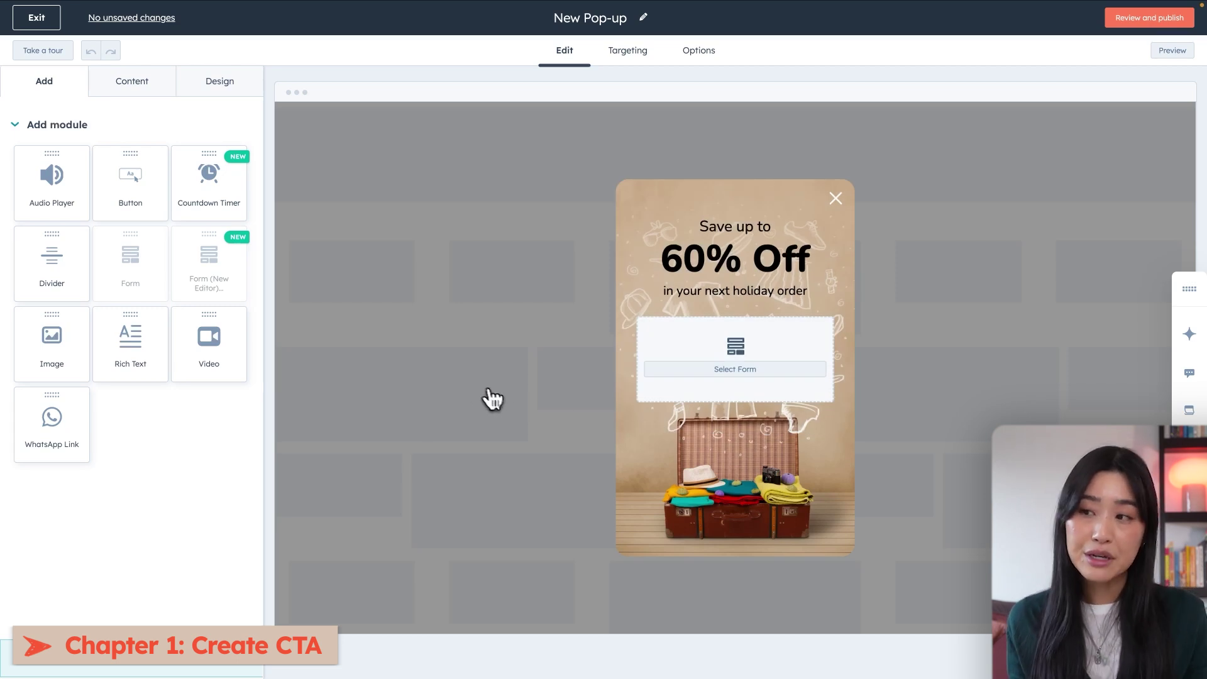
pyautogui.click(233, 91)
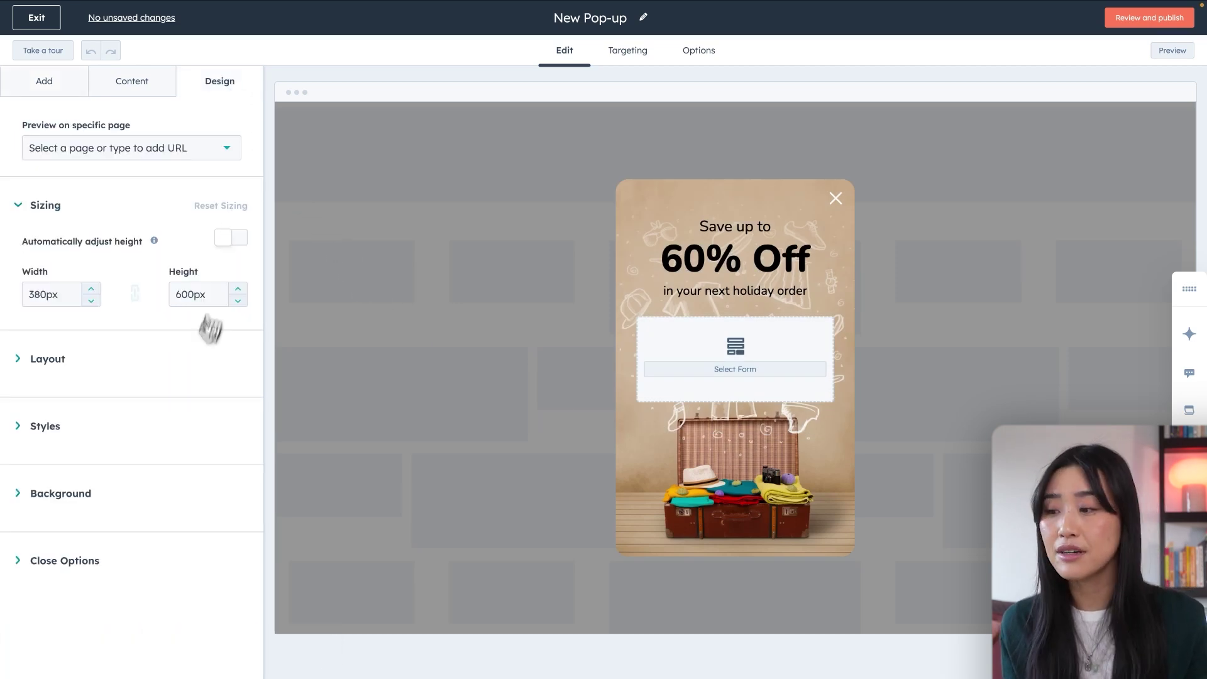
pyautogui.click(63, 496)
pyautogui.scroll(-5, 246, 528)
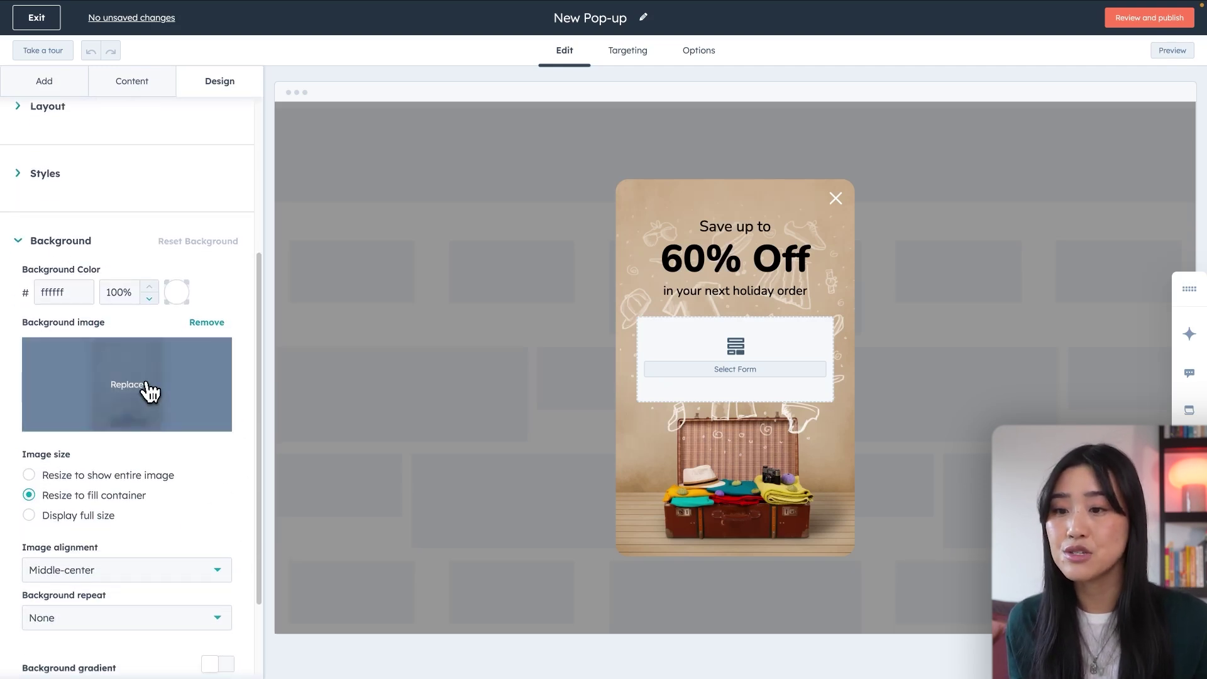
pyautogui.click(128, 385)
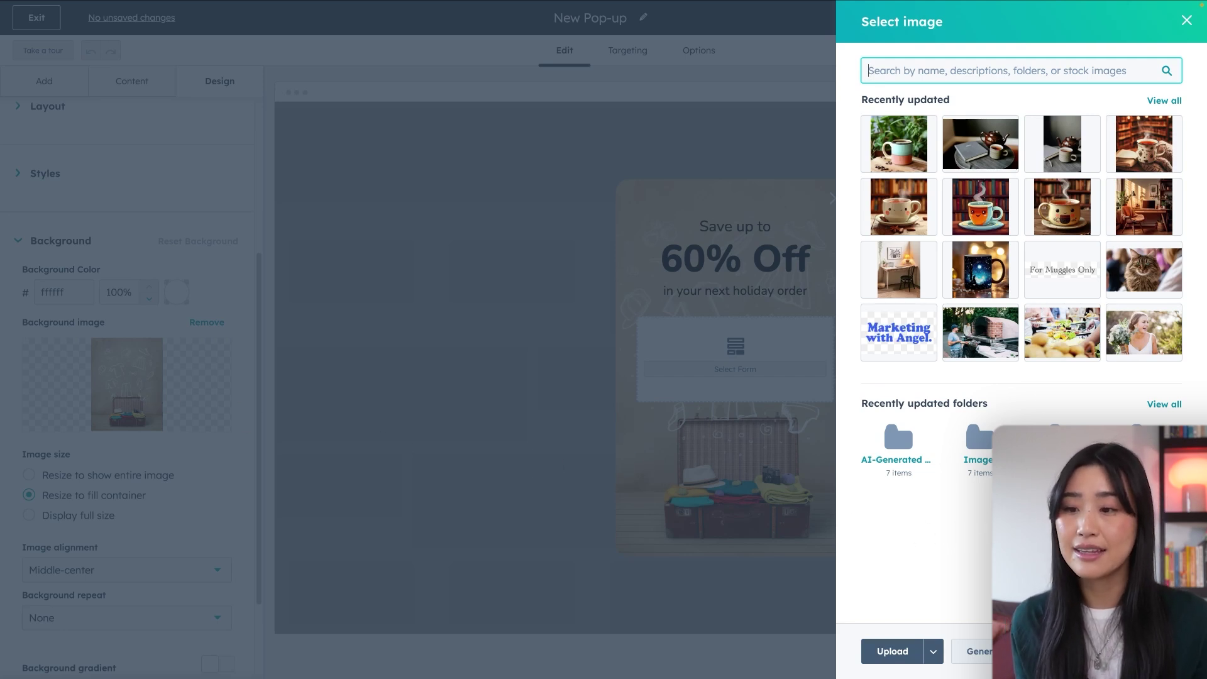
pyautogui.click(1059, 151)
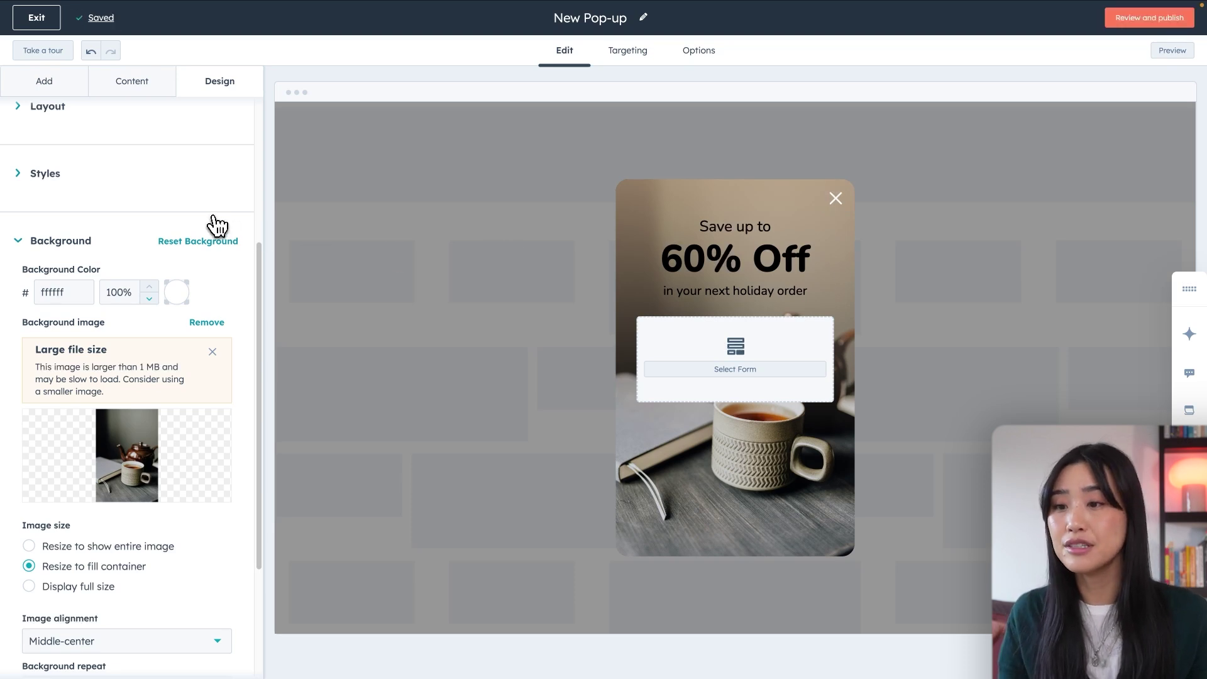
# Rewrite the heading to 'Get 15% Off' and the subline to 'off your first order of handmade mugs'
pyautogui.click(706, 255)
pyautogui.tripleClick(723, 241)
pyautogui.write('Get')
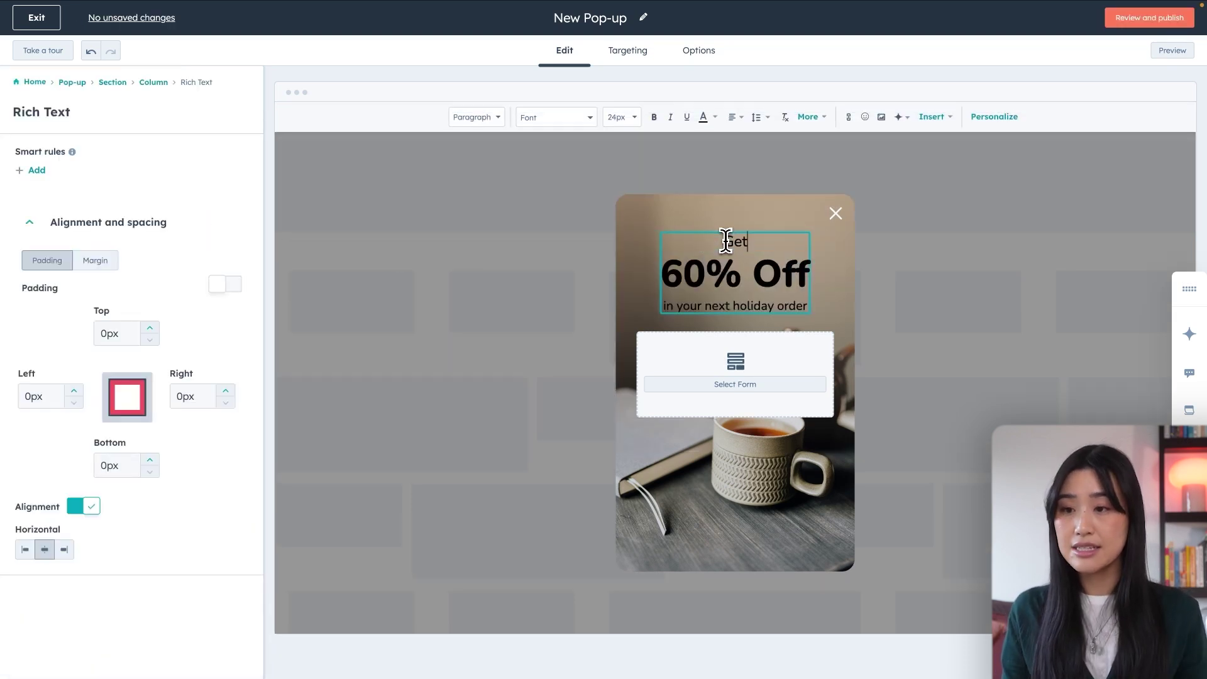
pyautogui.doubleClick(696, 259)
pyautogui.write('15')
pyautogui.tripleClick(685, 309)
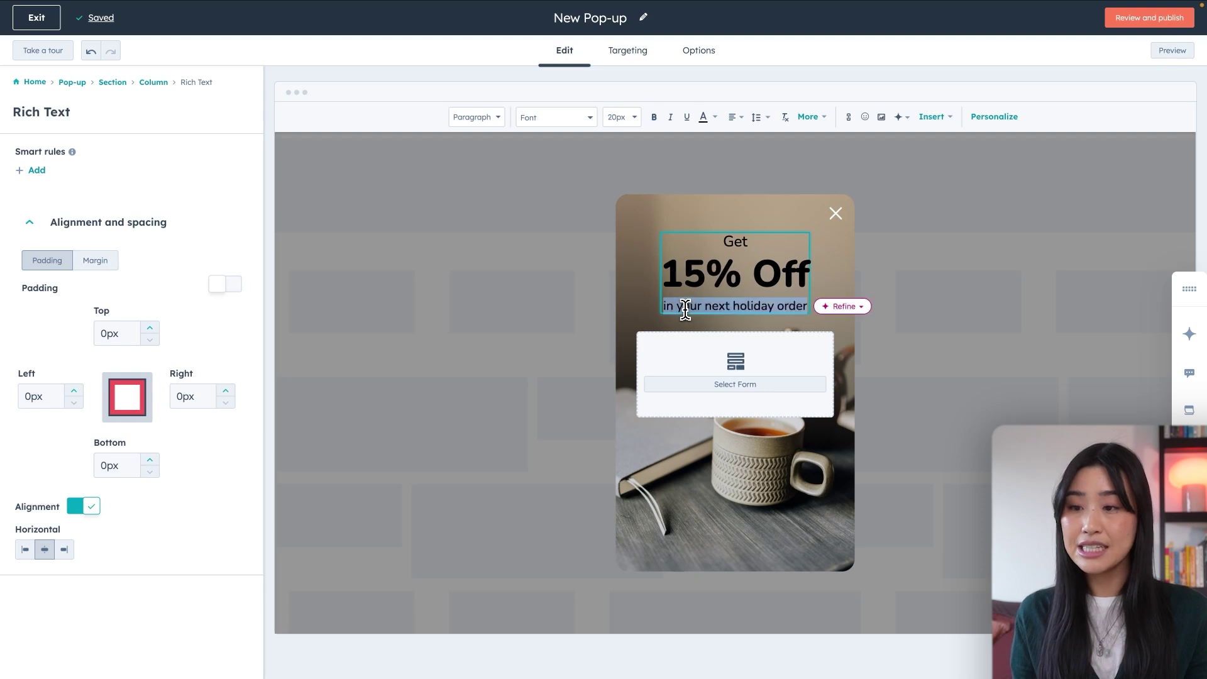
pyautogui.write('off your f')
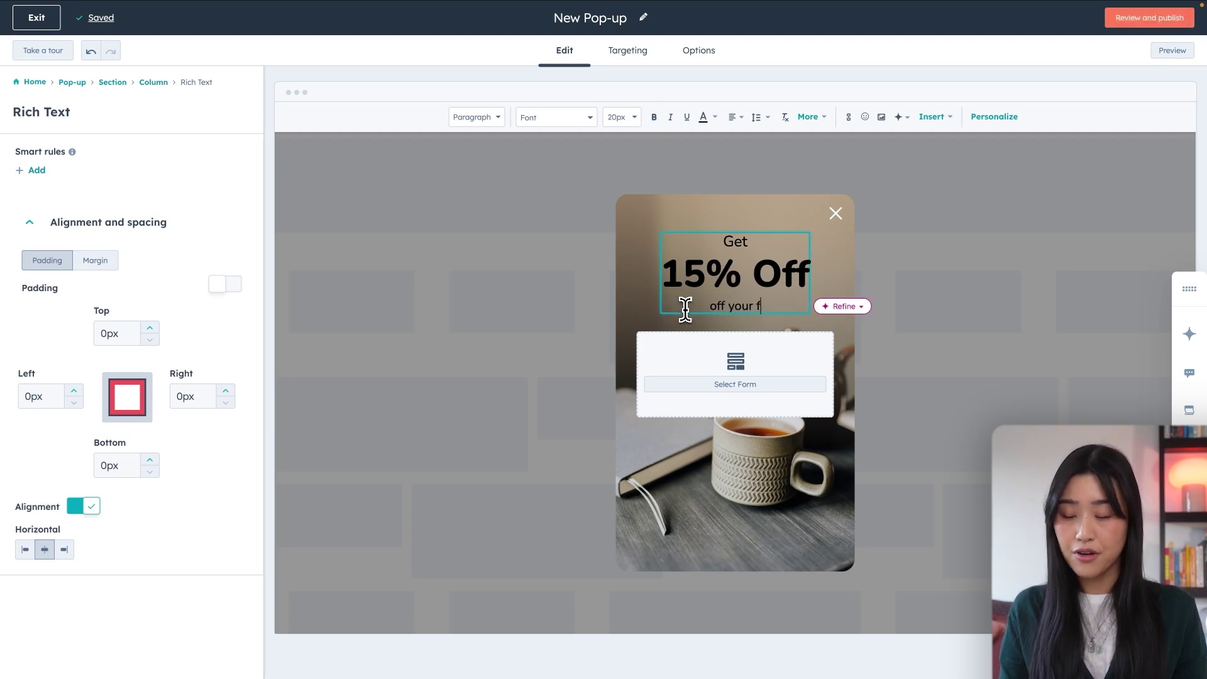
pyautogui.write('irst order of')
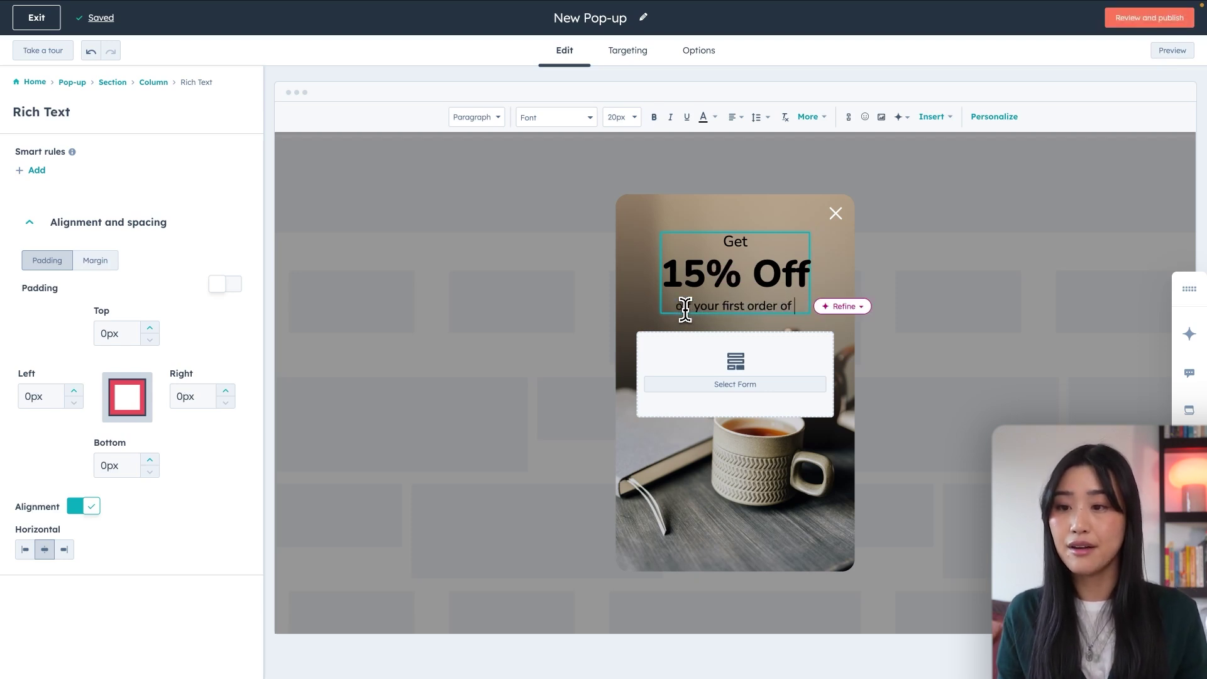
pyautogui.write(' handmade')
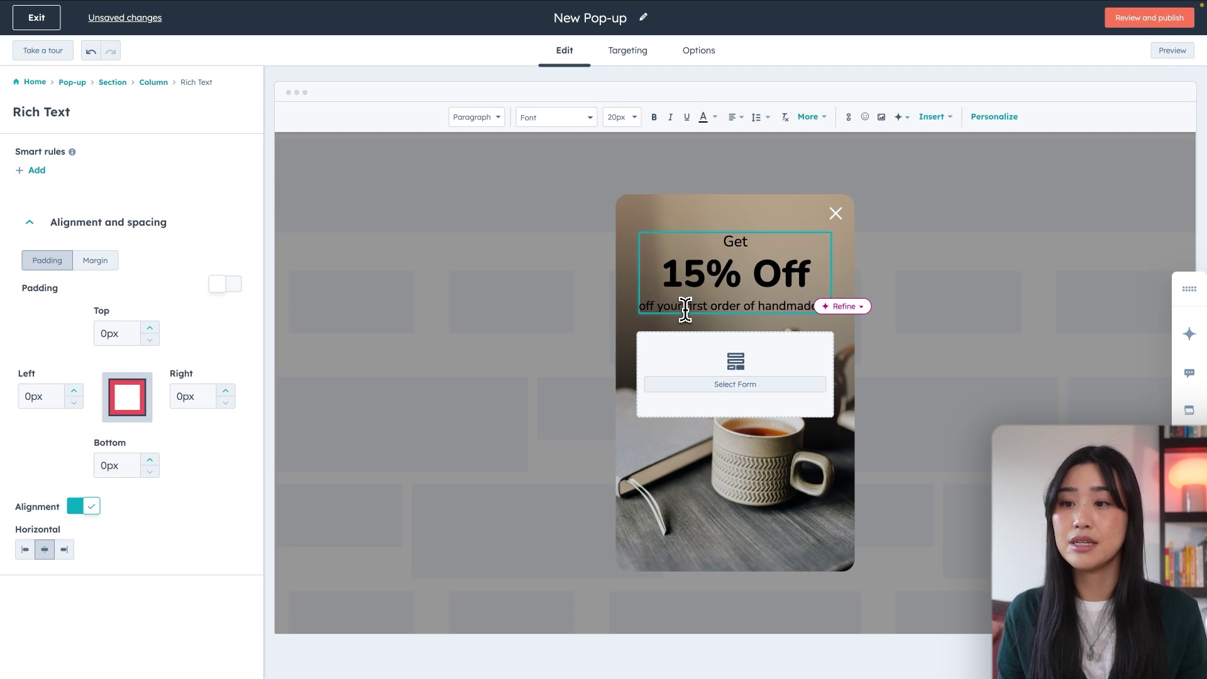
pyautogui.write(' r')
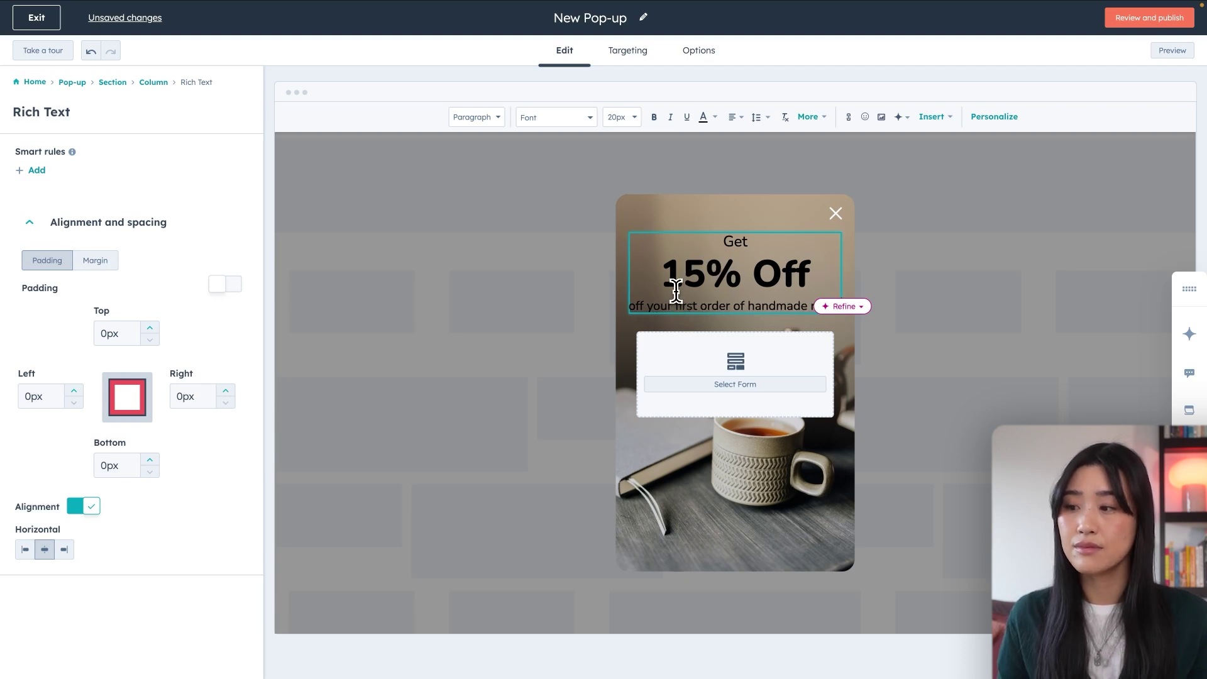
pyautogui.click(340, 198)
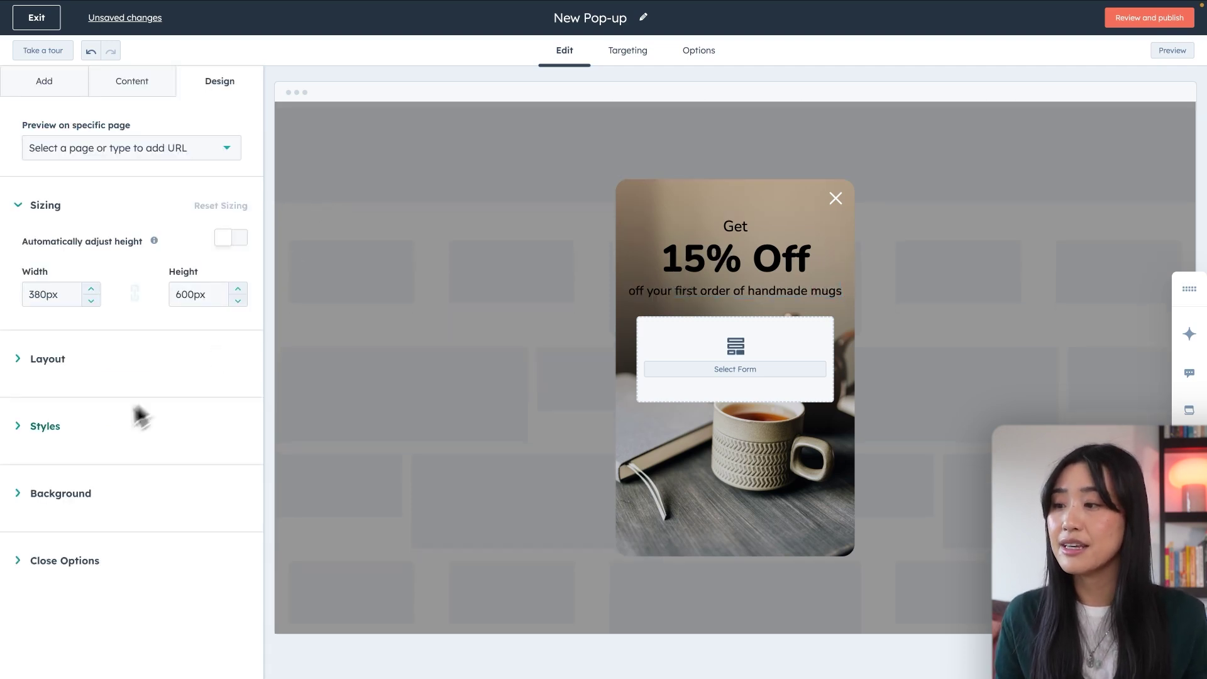
# Set the pop-up's primary text colour to white and its font to Georgia
pyautogui.click(65, 428)
pyautogui.scroll(-2, 129, 446)
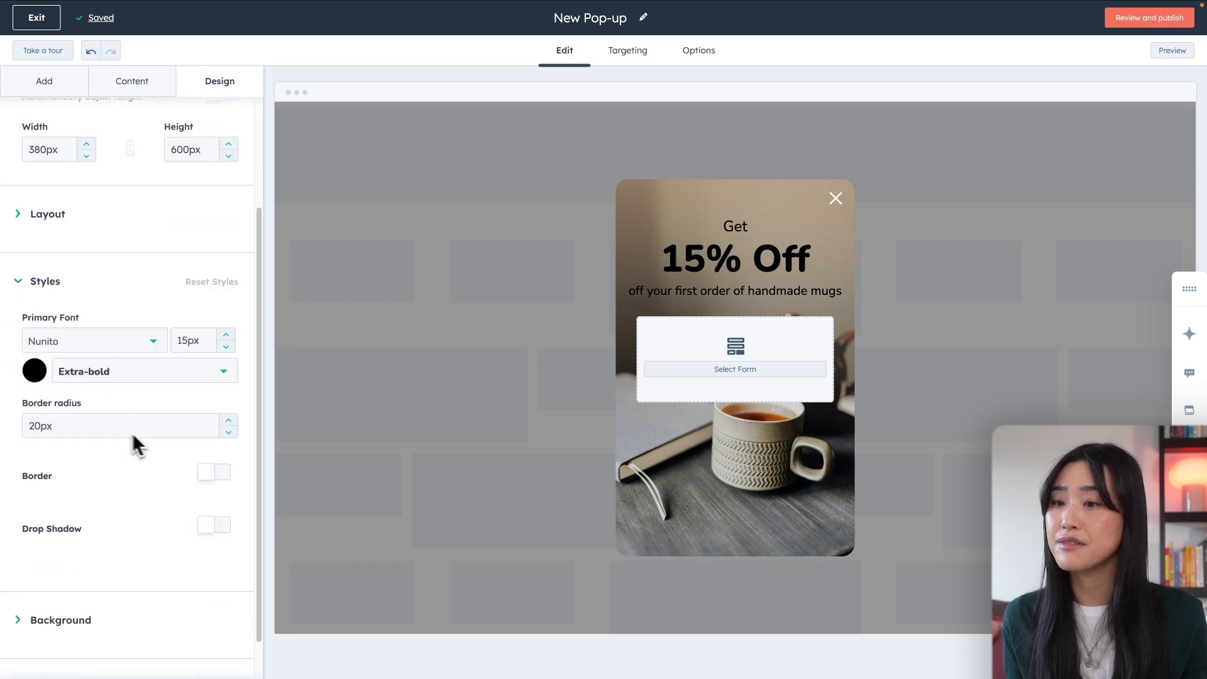
pyautogui.click(35, 374)
pyautogui.click(84, 339)
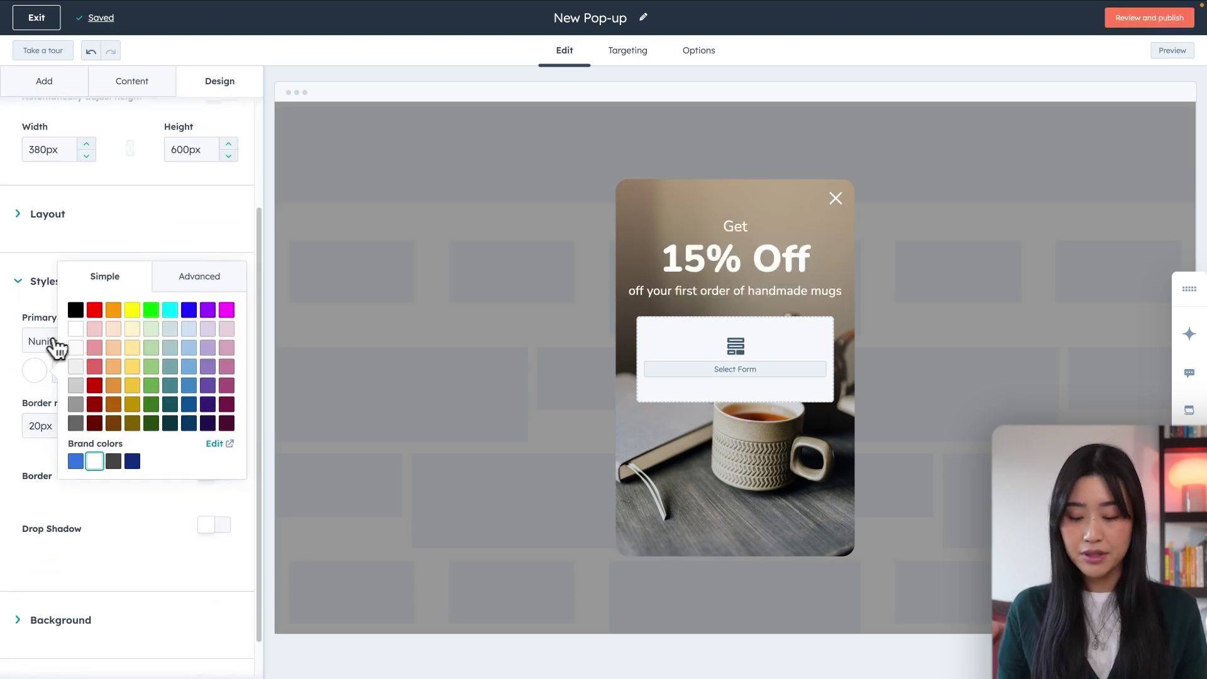
pyautogui.click(46, 347)
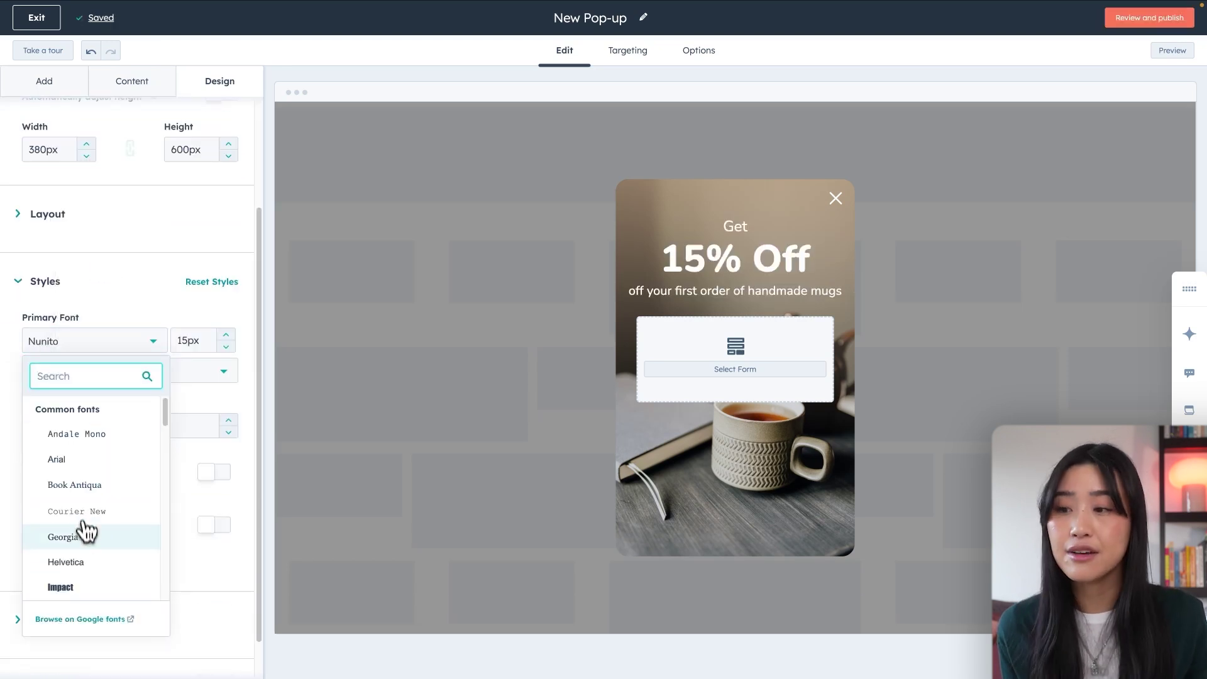
pyautogui.click(88, 534)
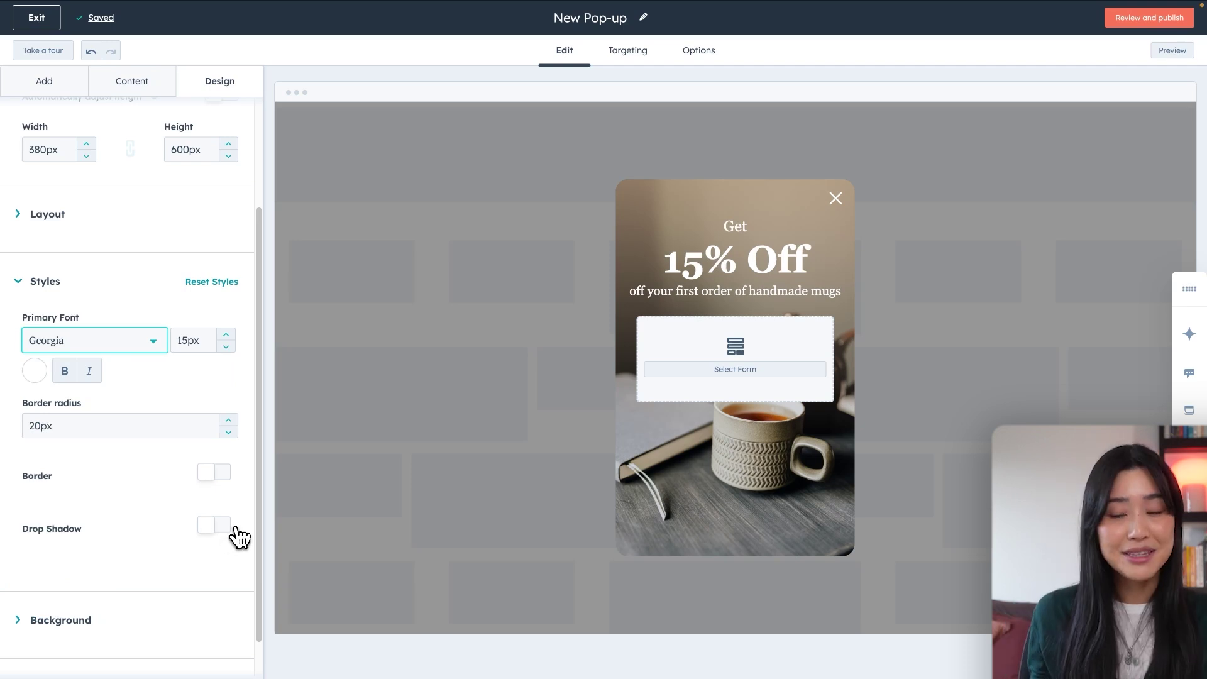
# Create a new form for the pop-up named 'mugs 15% off'
pyautogui.click(688, 371)
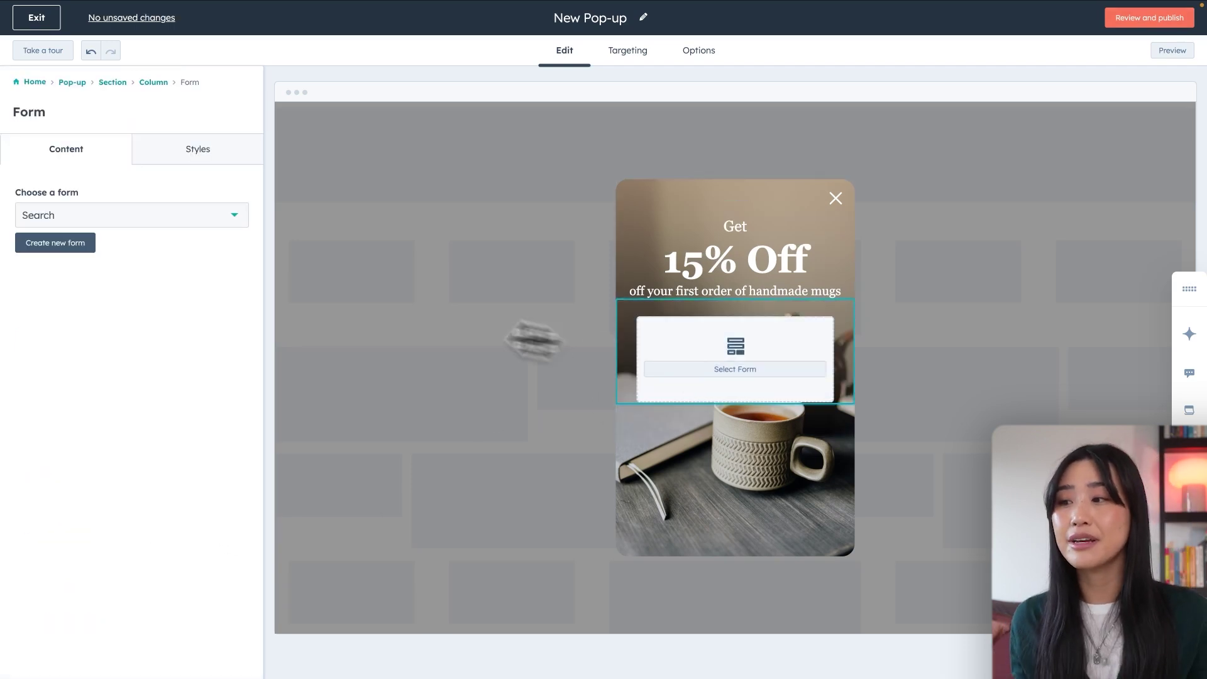
pyautogui.click(59, 243)
pyautogui.tripleClick(573, 131)
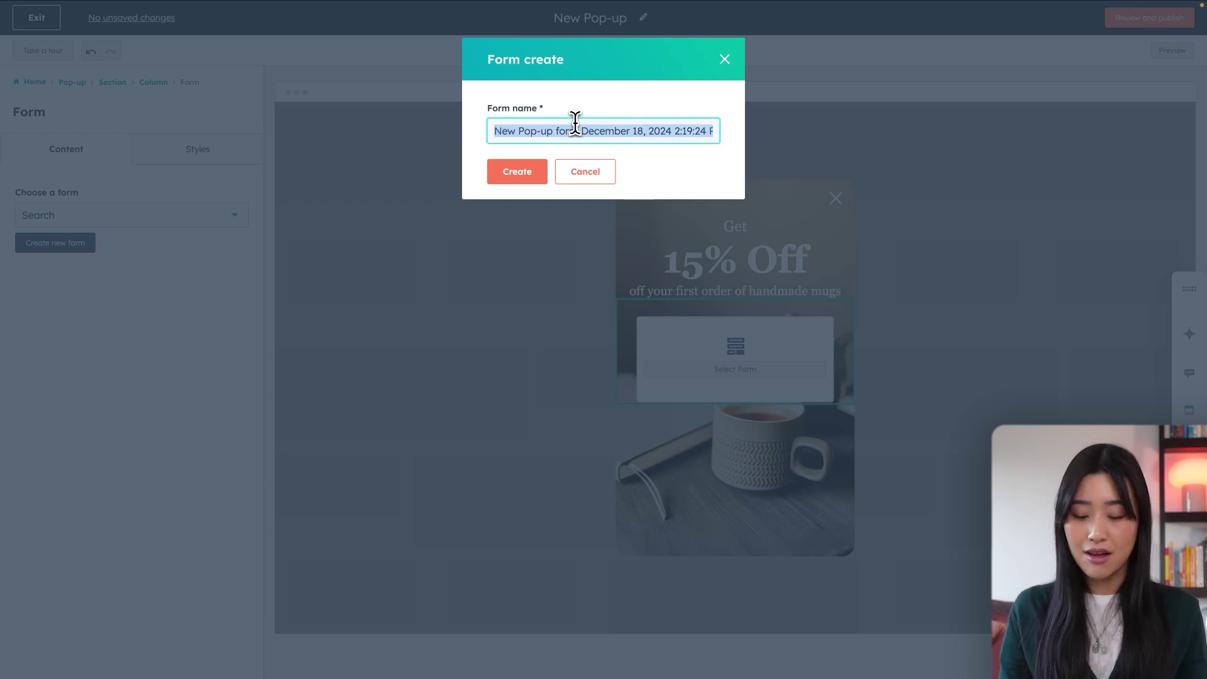
pyautogui.write('mu')
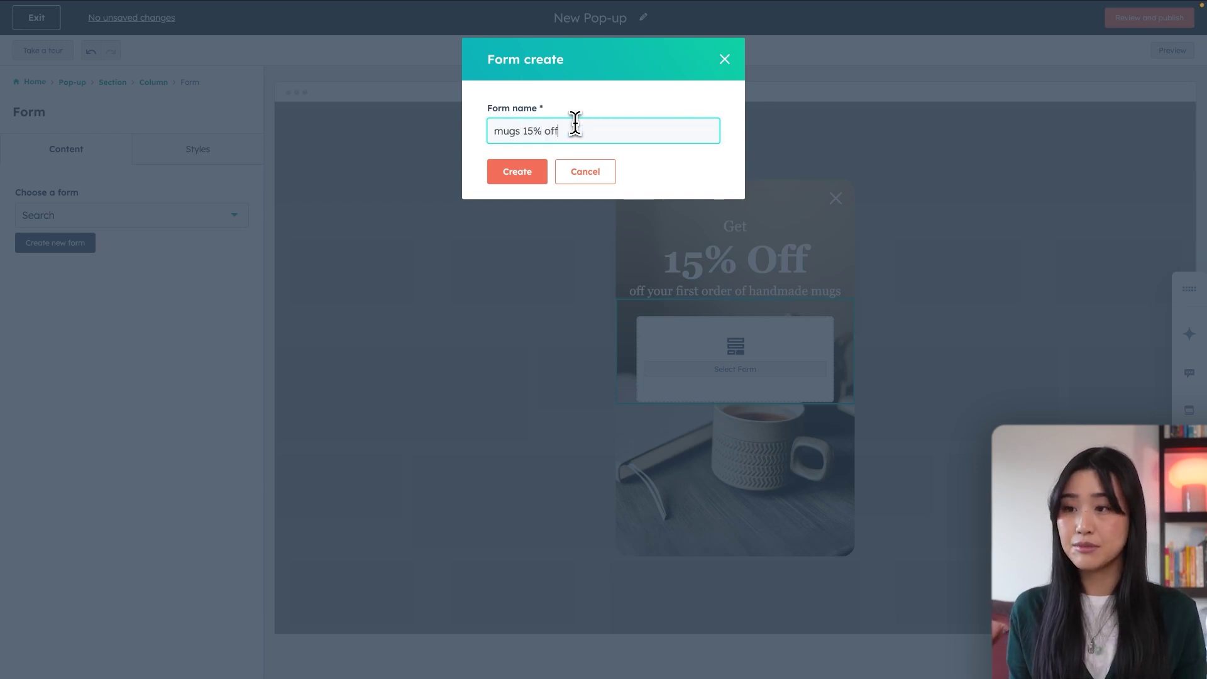
pyautogui.click(526, 174)
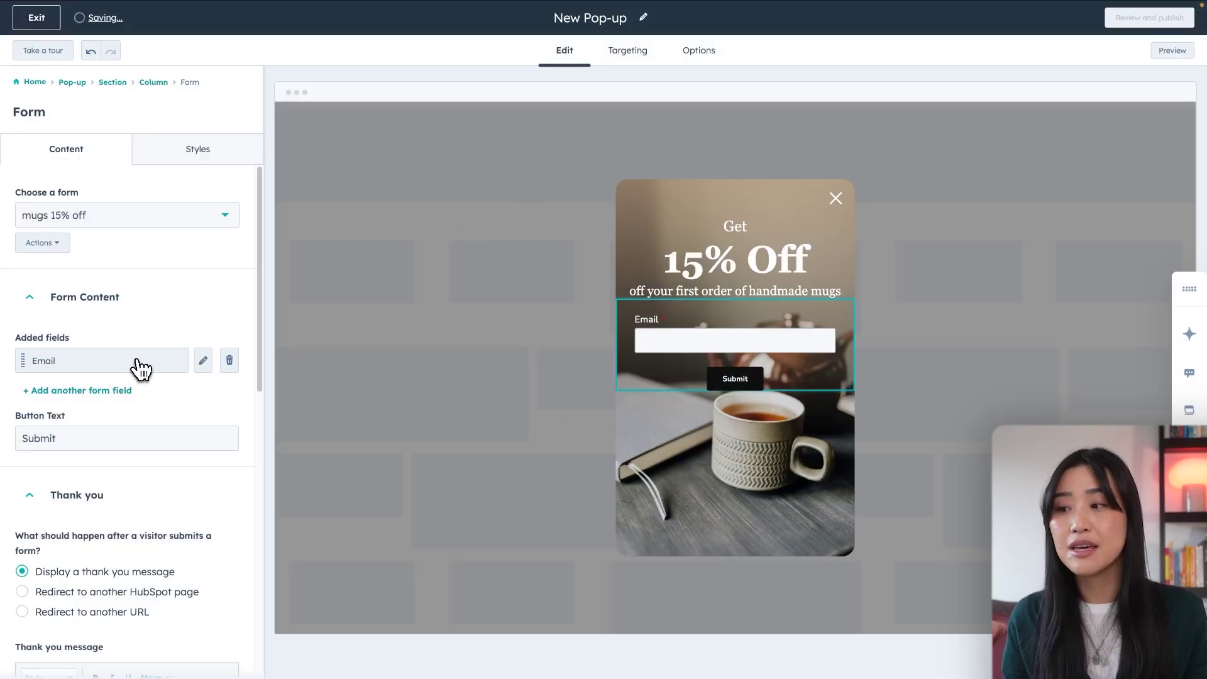
# Add a First Name field to the form and move it above Email
pyautogui.click(124, 391)
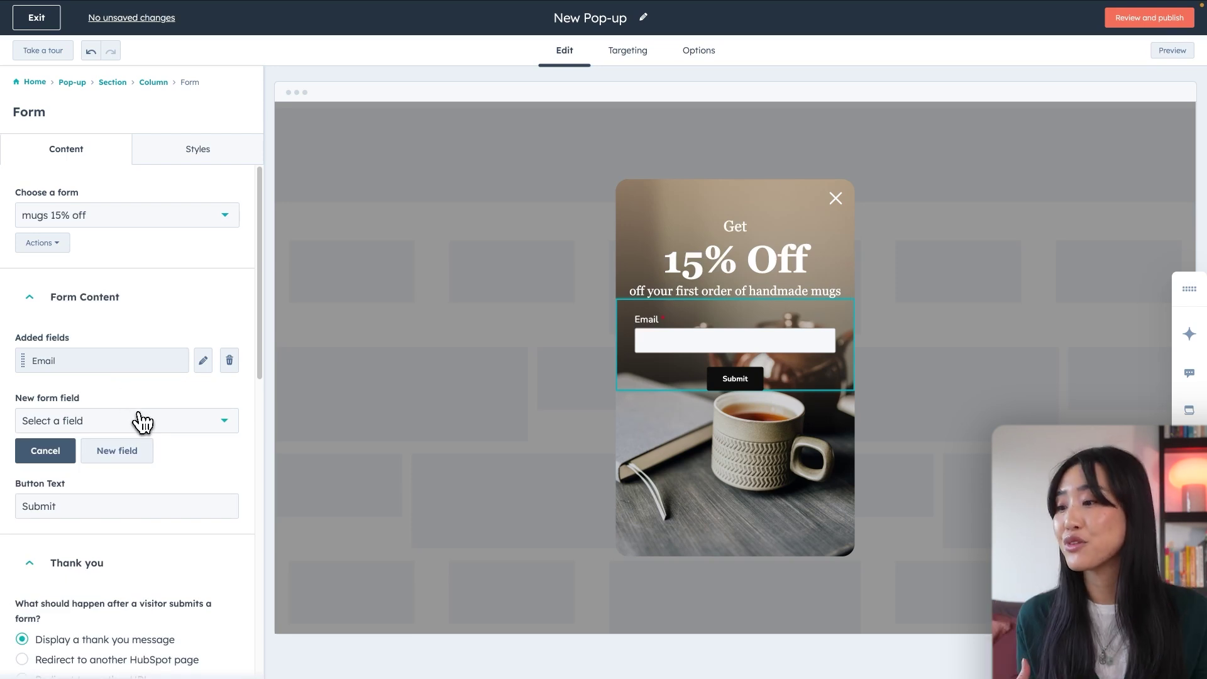
pyautogui.click(140, 419)
pyautogui.write('name')
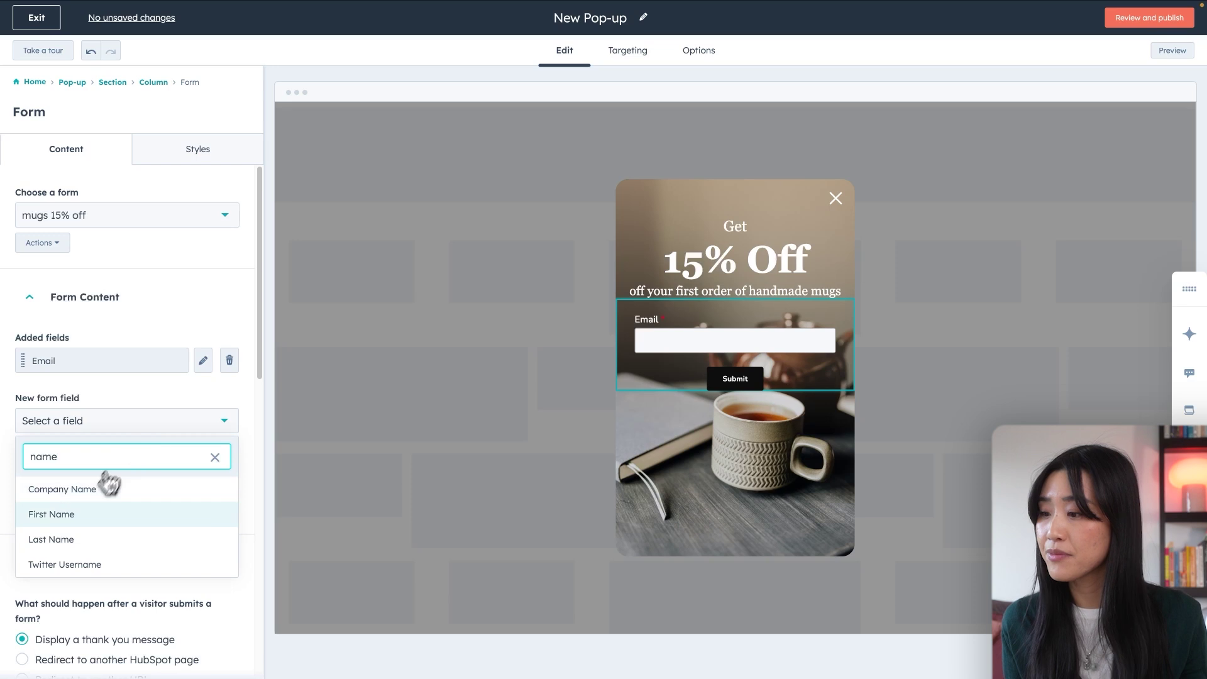
pyautogui.click(80, 524)
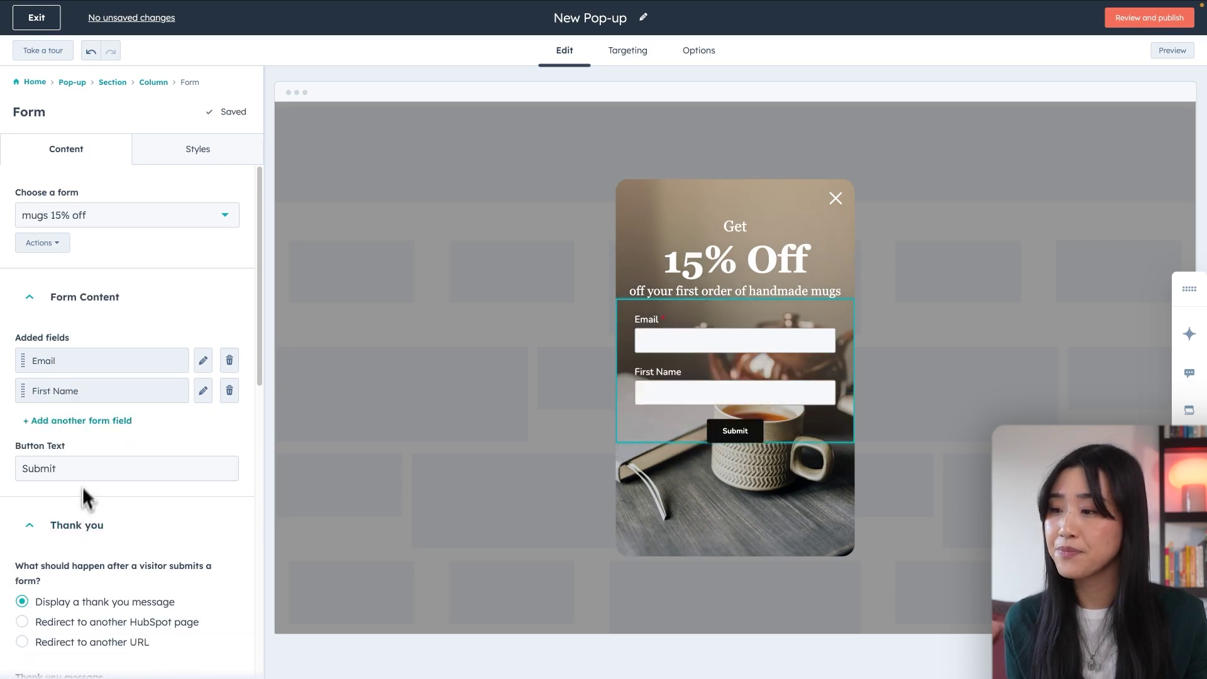
pyautogui.moveTo(23, 390); pyautogui.dragTo(22, 353)
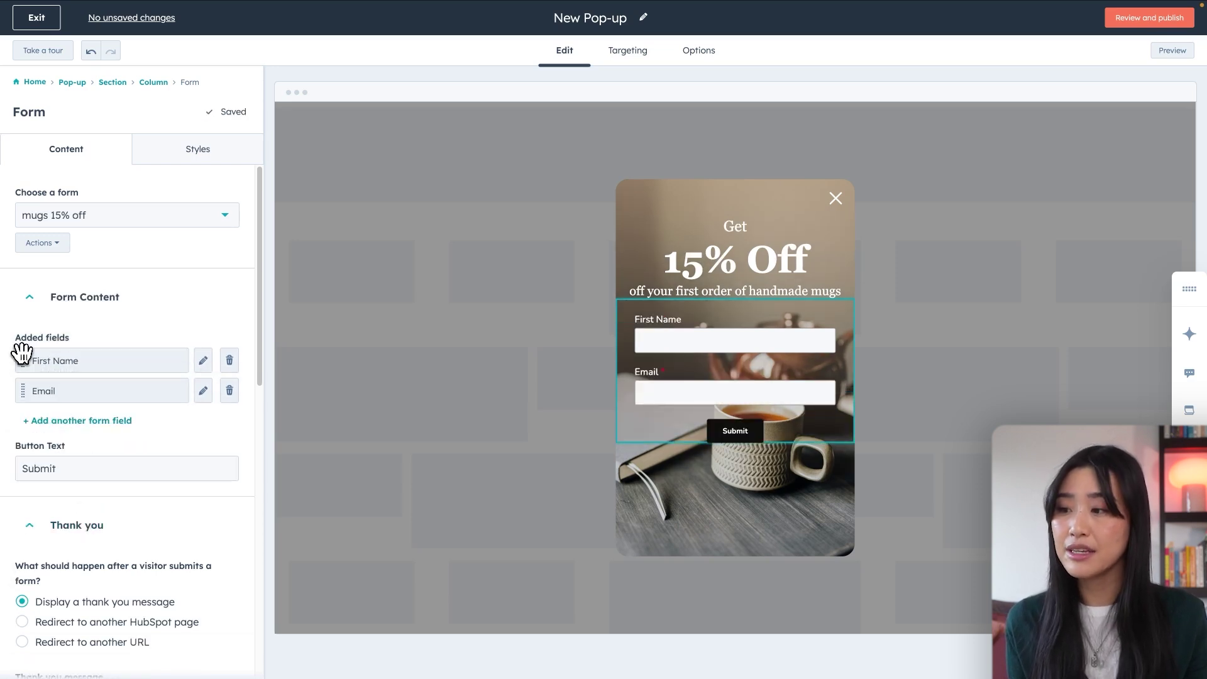
pyautogui.click(202, 362)
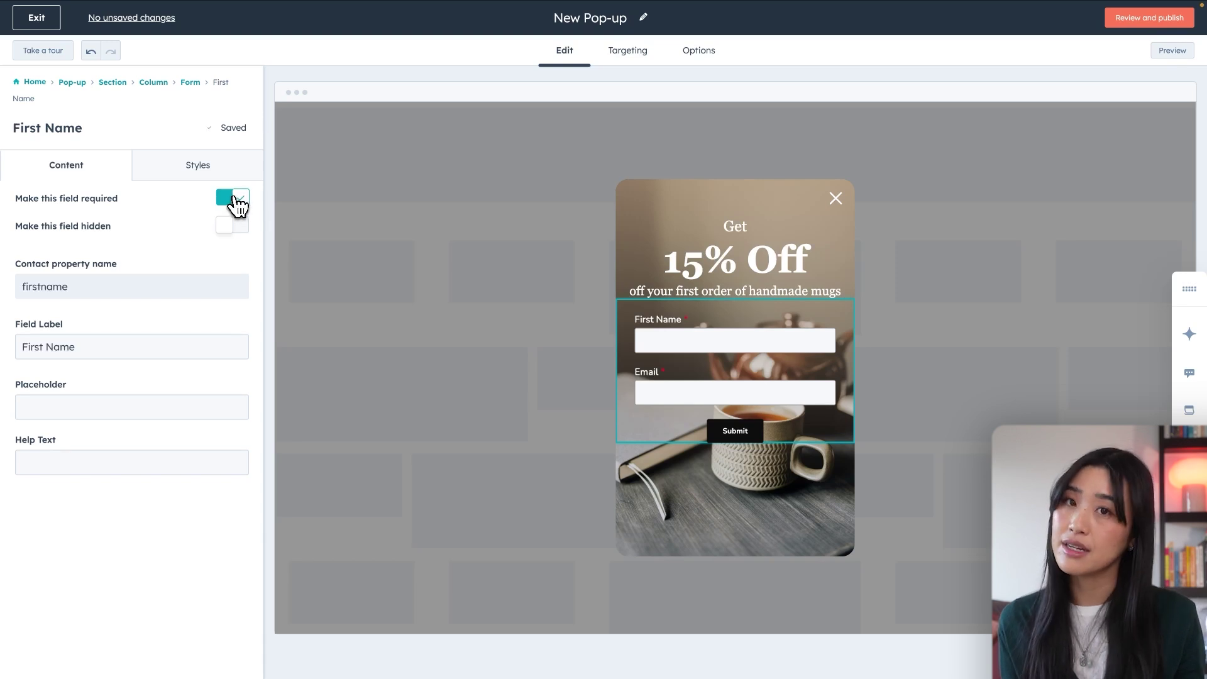
# Set the form's label font to Georgia
pyautogui.click(198, 164)
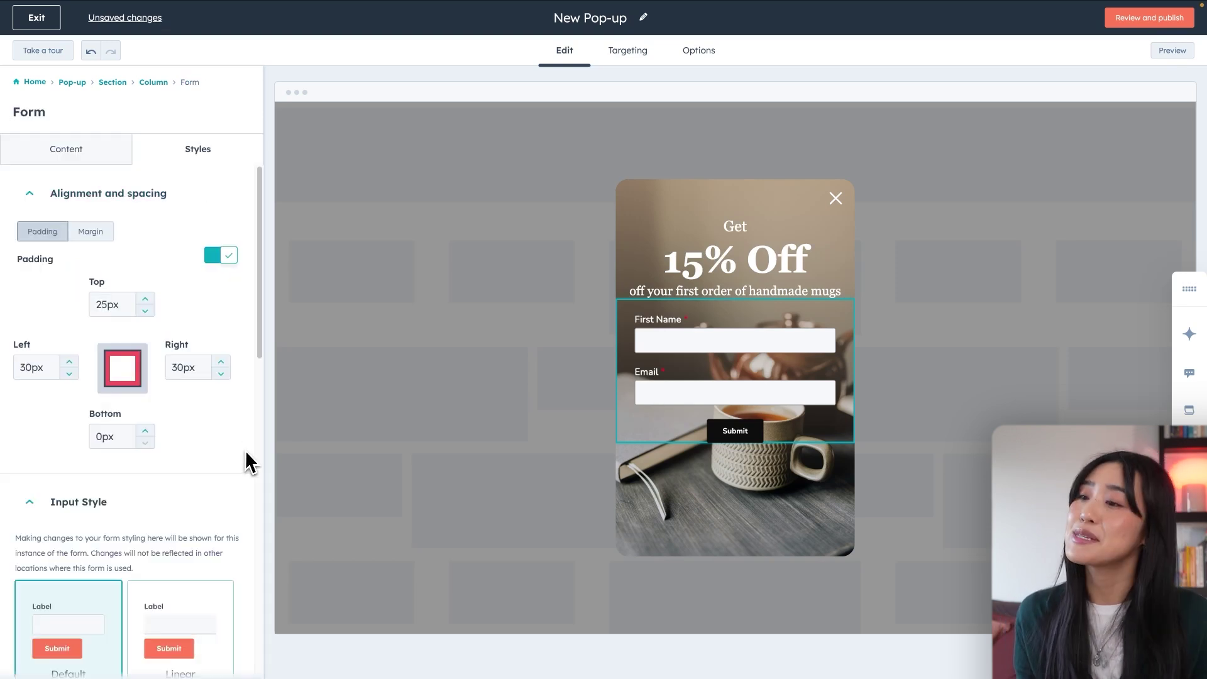
pyautogui.scroll(-12, 248, 459)
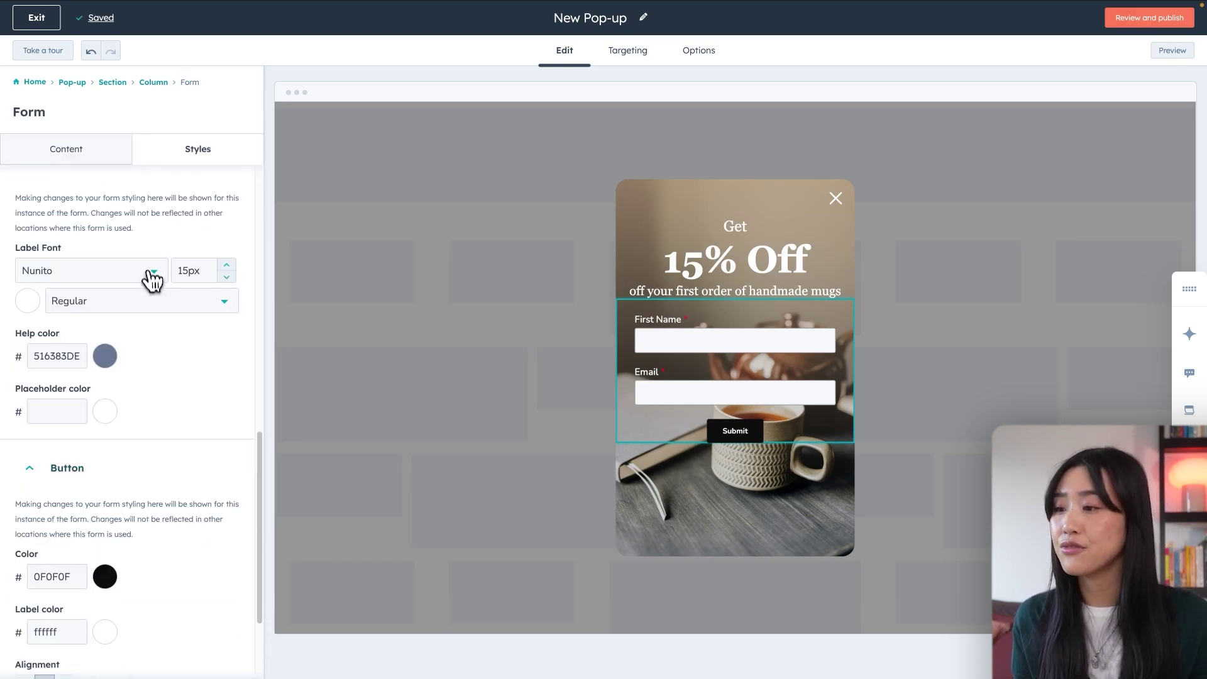
pyautogui.click(150, 272)
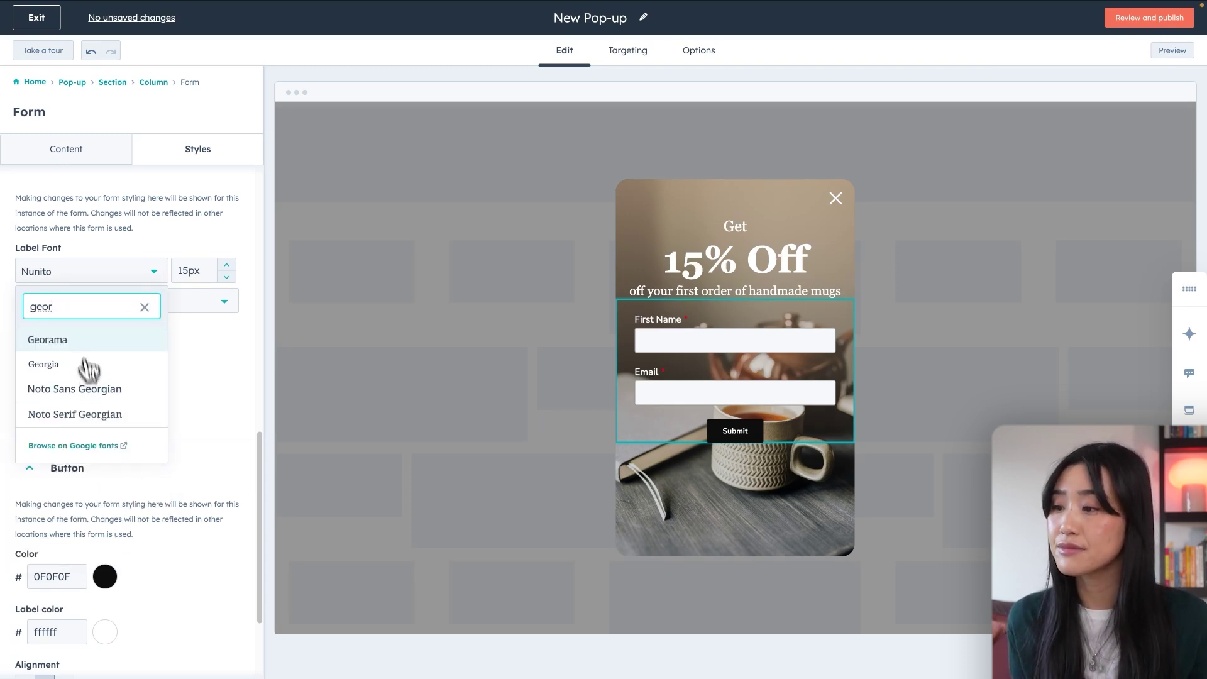
pyautogui.click(81, 342)
# Make the Submit button dark green (274E13) and move to the Targeting settings
pyautogui.scroll(-2, 202, 534)
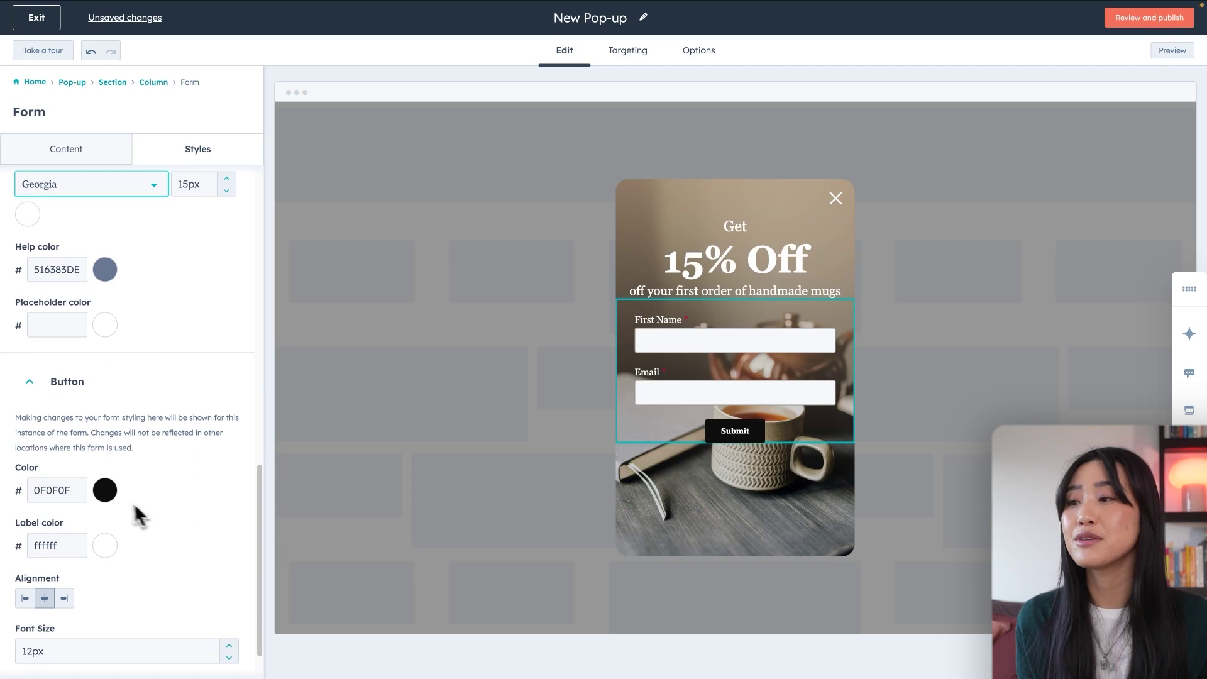
pyautogui.click(107, 493)
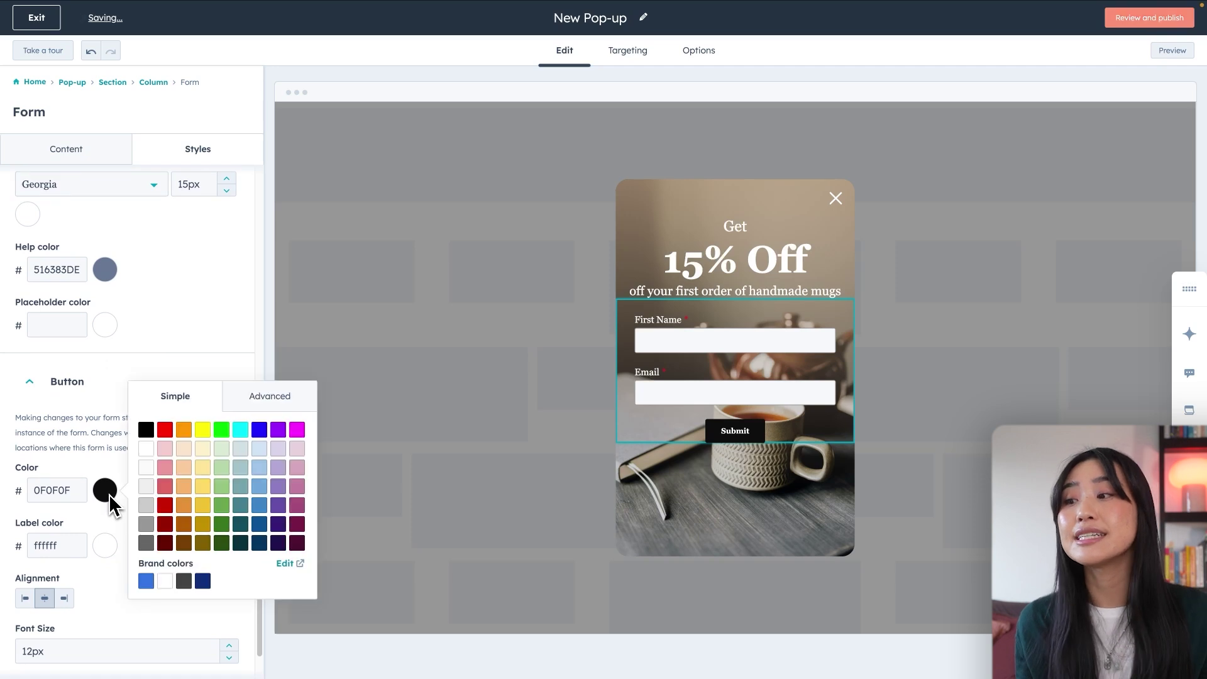
pyautogui.click(221, 542)
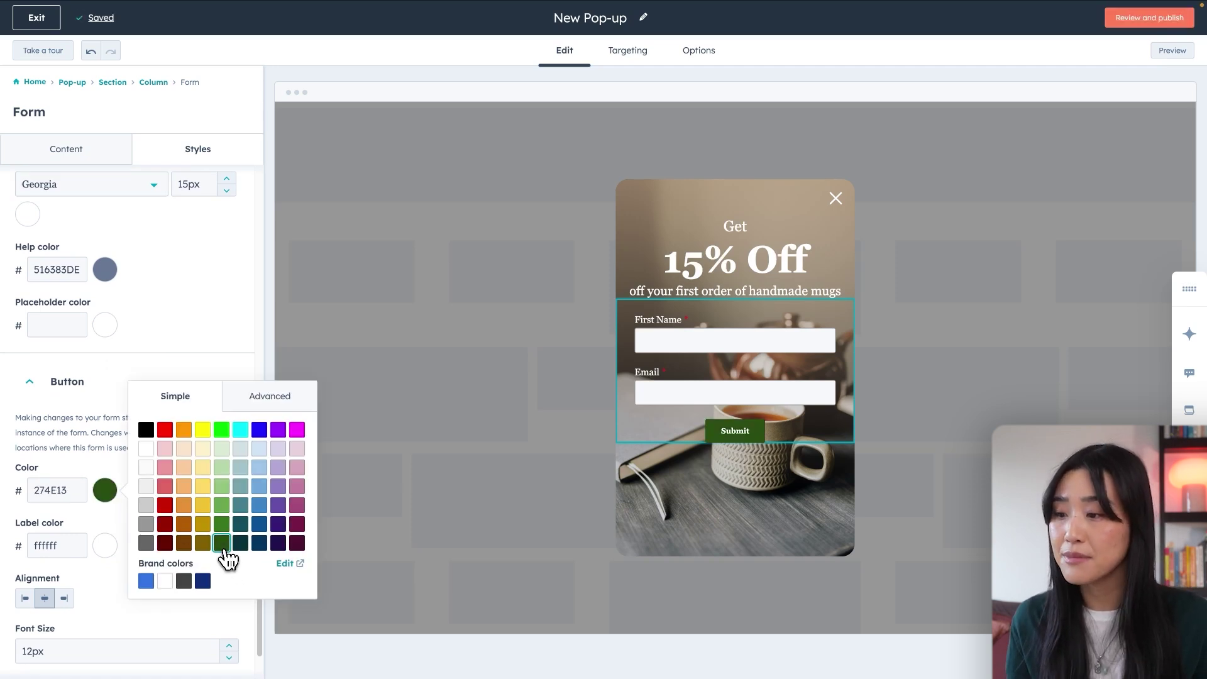
pyautogui.click(211, 340)
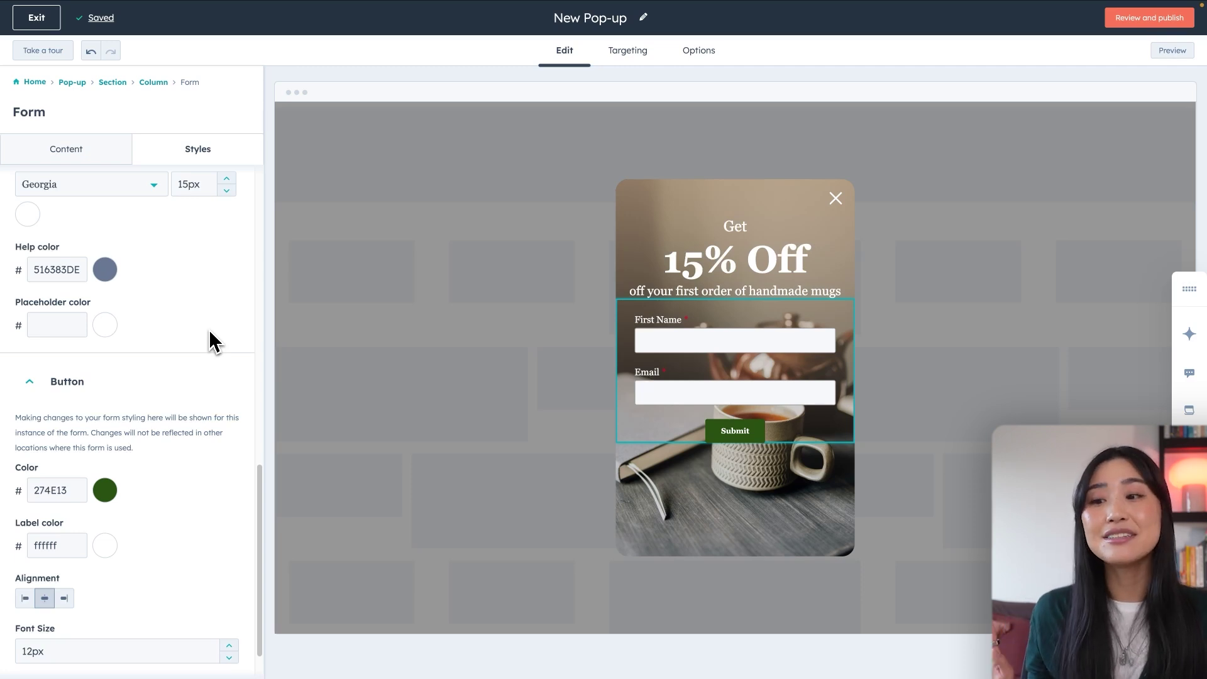
pyautogui.click(619, 53)
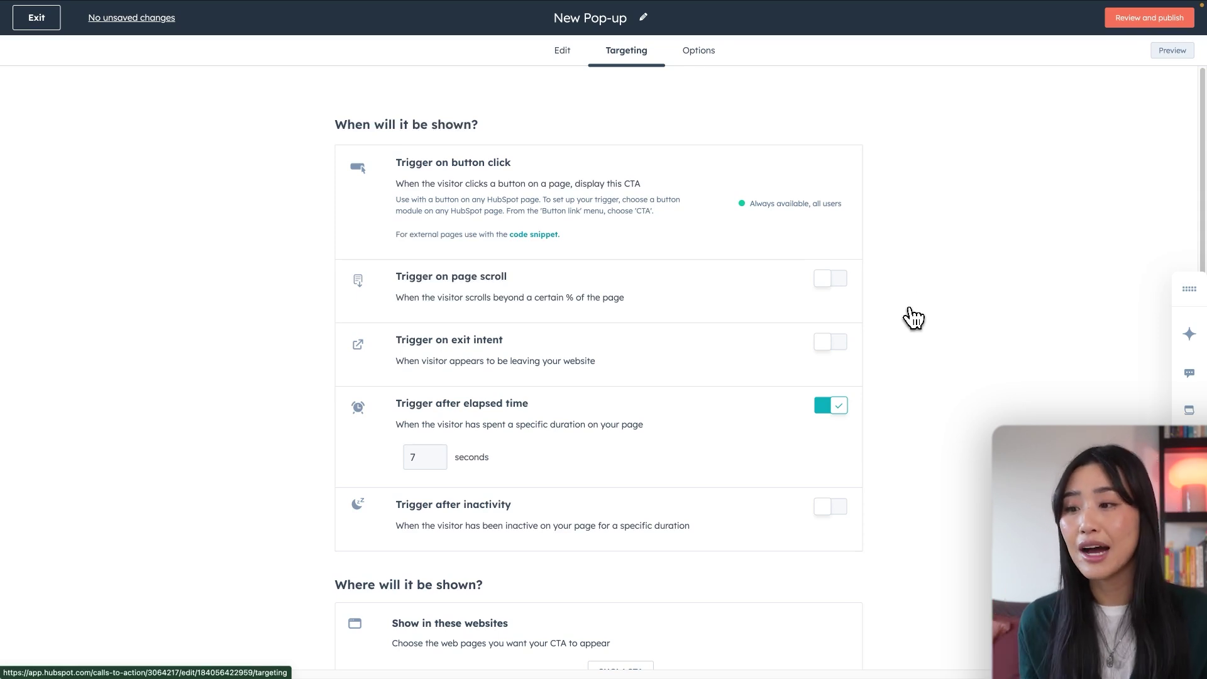
# Turn on the Trigger on exit intent toggle alongside the 7-second delay
pyautogui.click(841, 346)
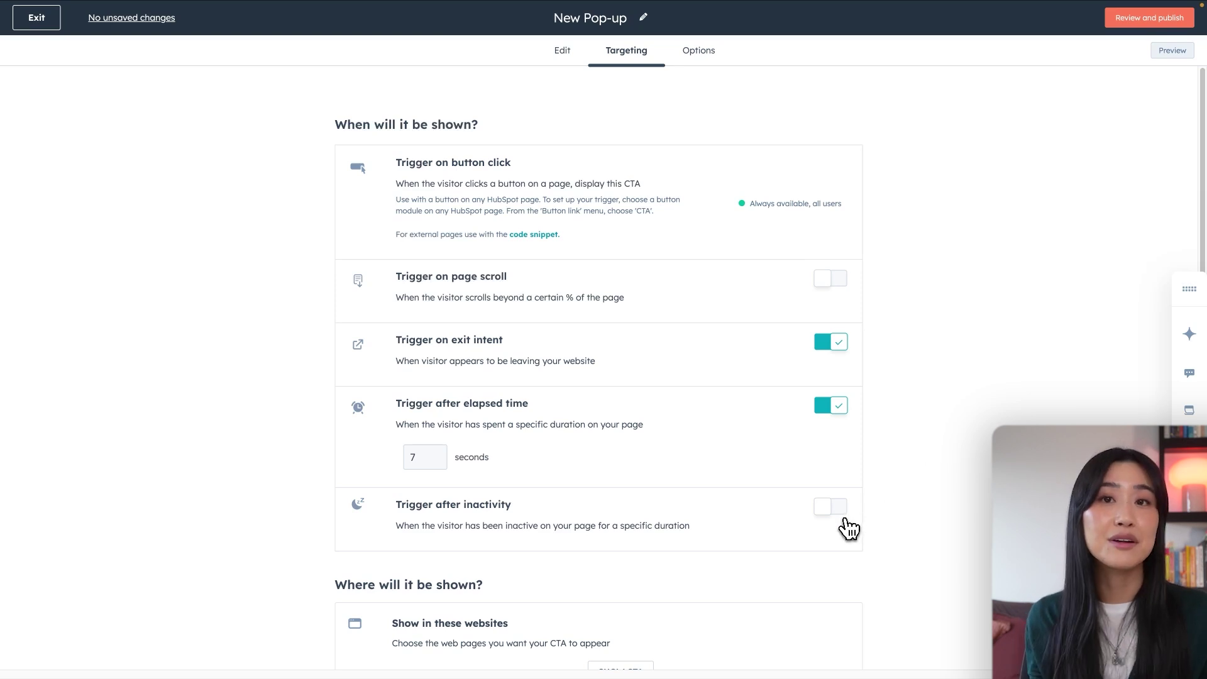
# Review and publish the New Pop-up immediately, confirming with OK
pyautogui.click(1122, 18)
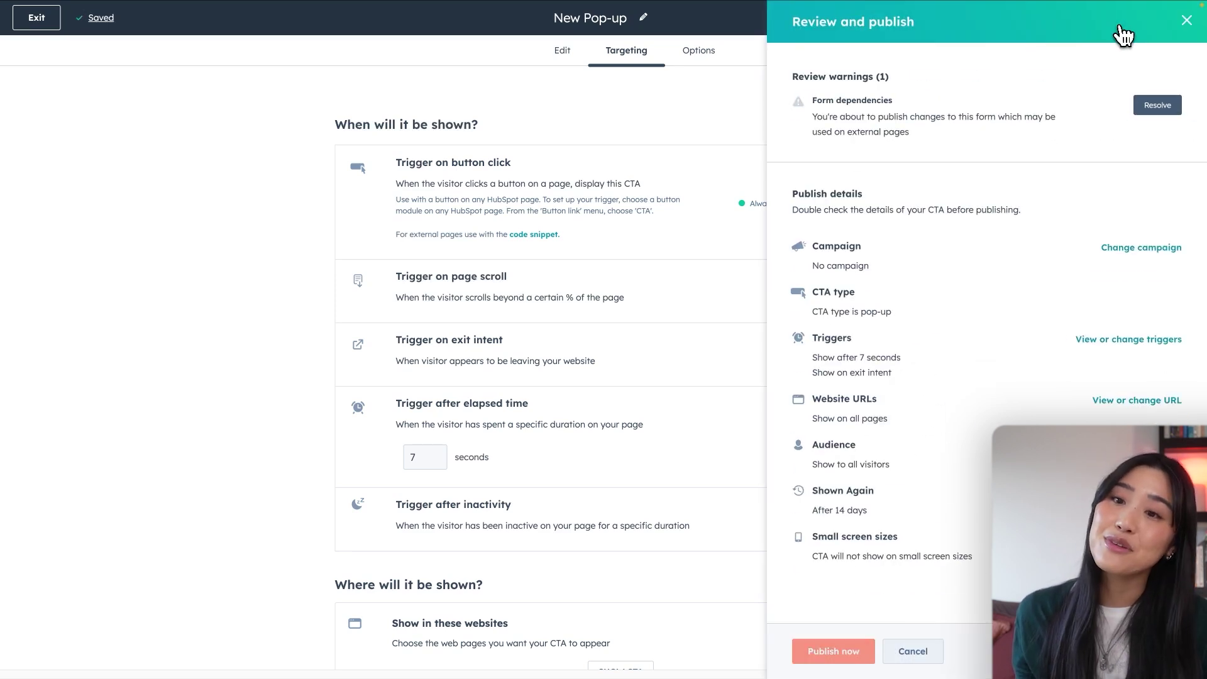
pyautogui.click(861, 654)
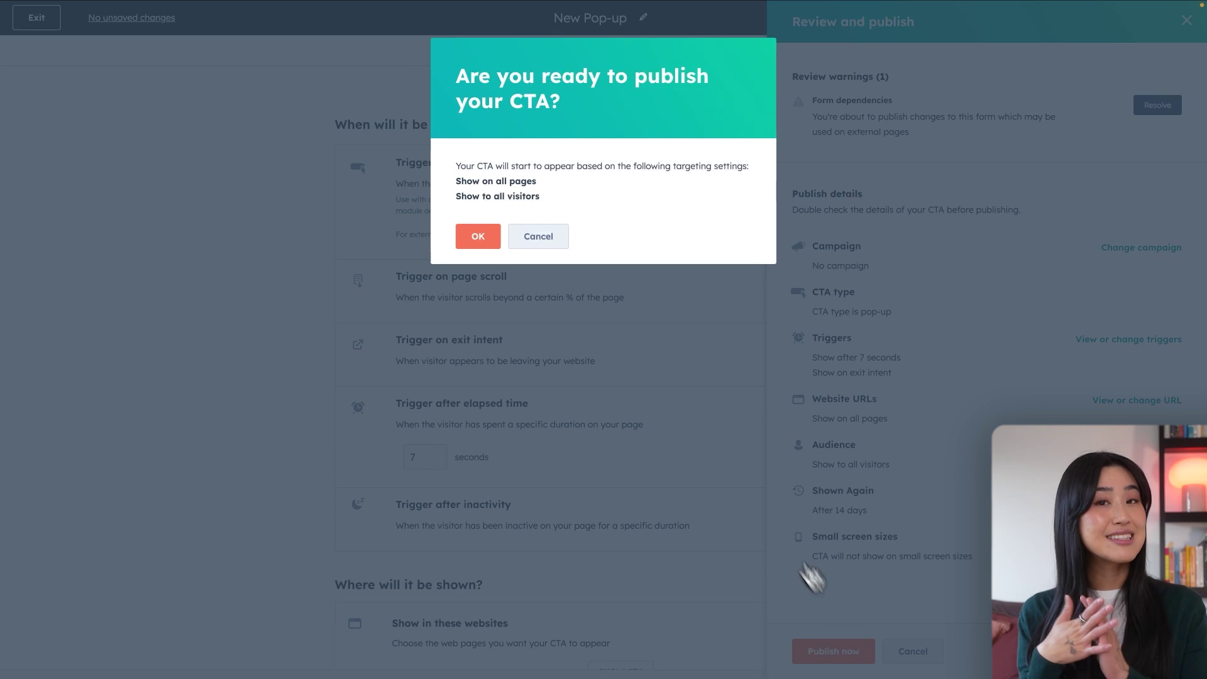
pyautogui.click(481, 242)
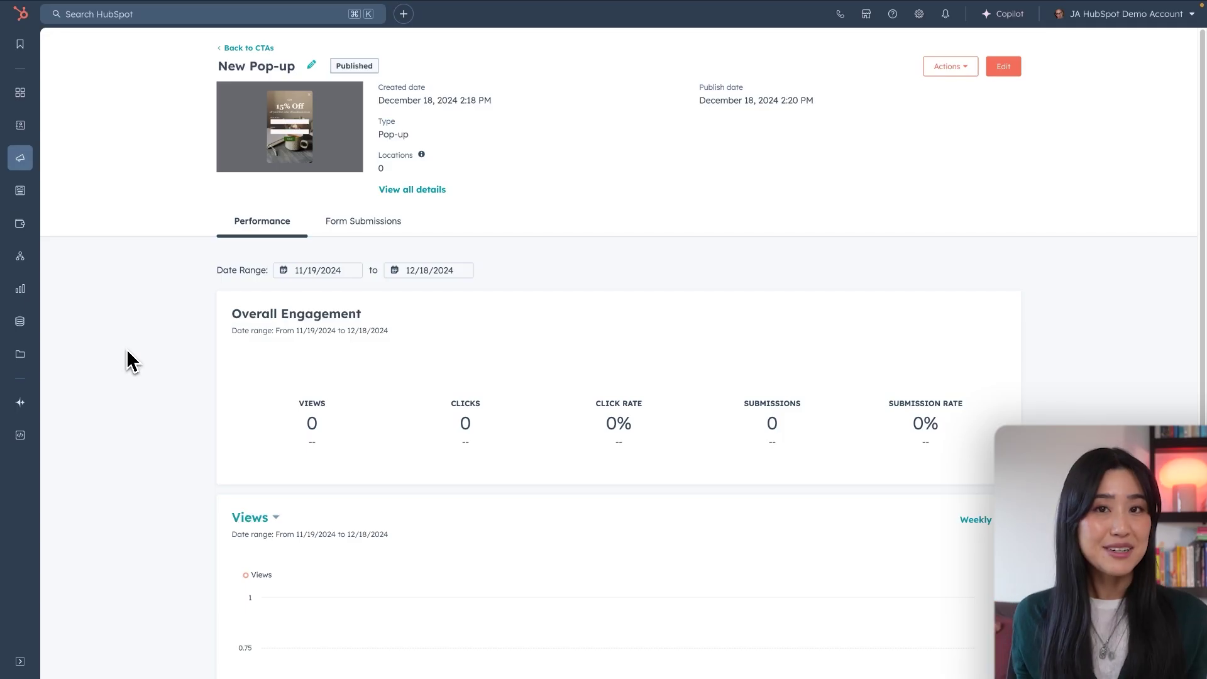
# Go to Automations > Workflows and create a new workflow from a template
pyautogui.moveTo(27, 260)
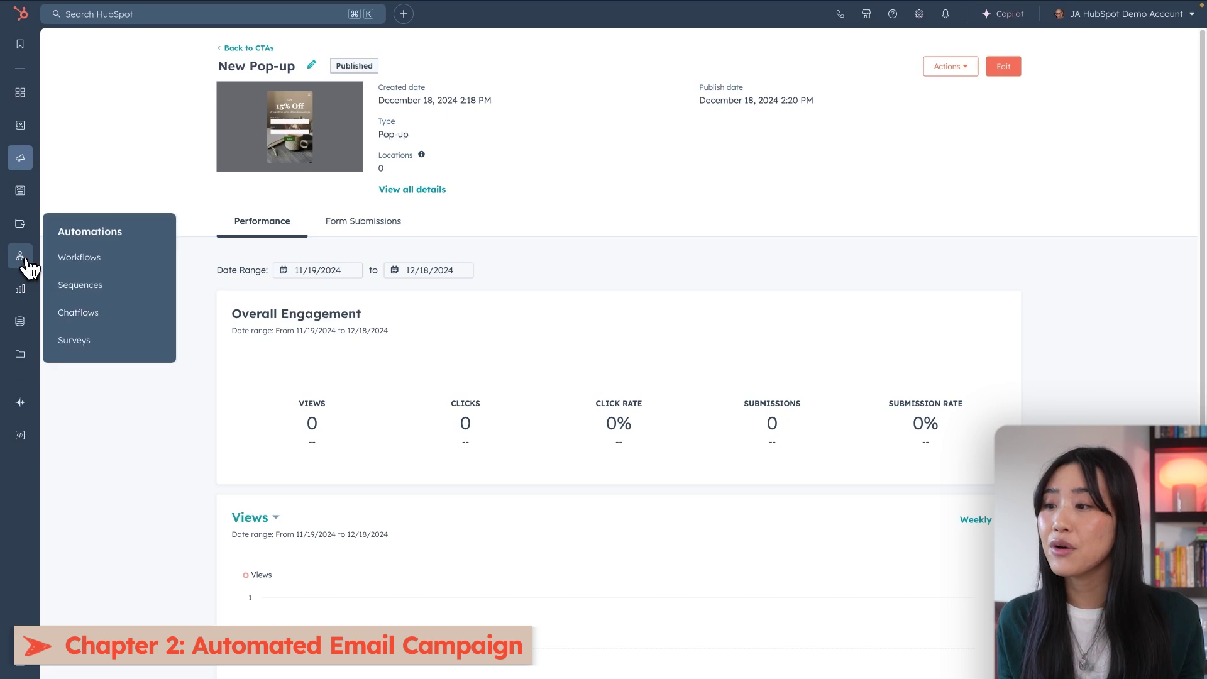
pyautogui.click(127, 267)
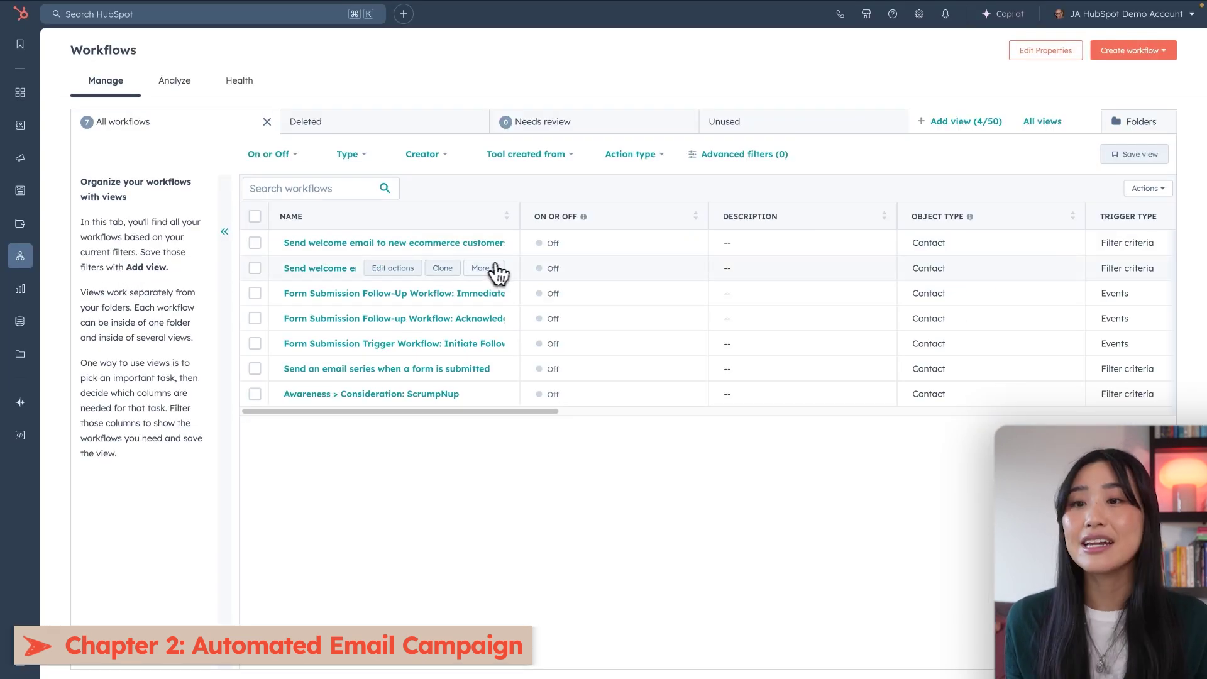
pyautogui.click(1136, 54)
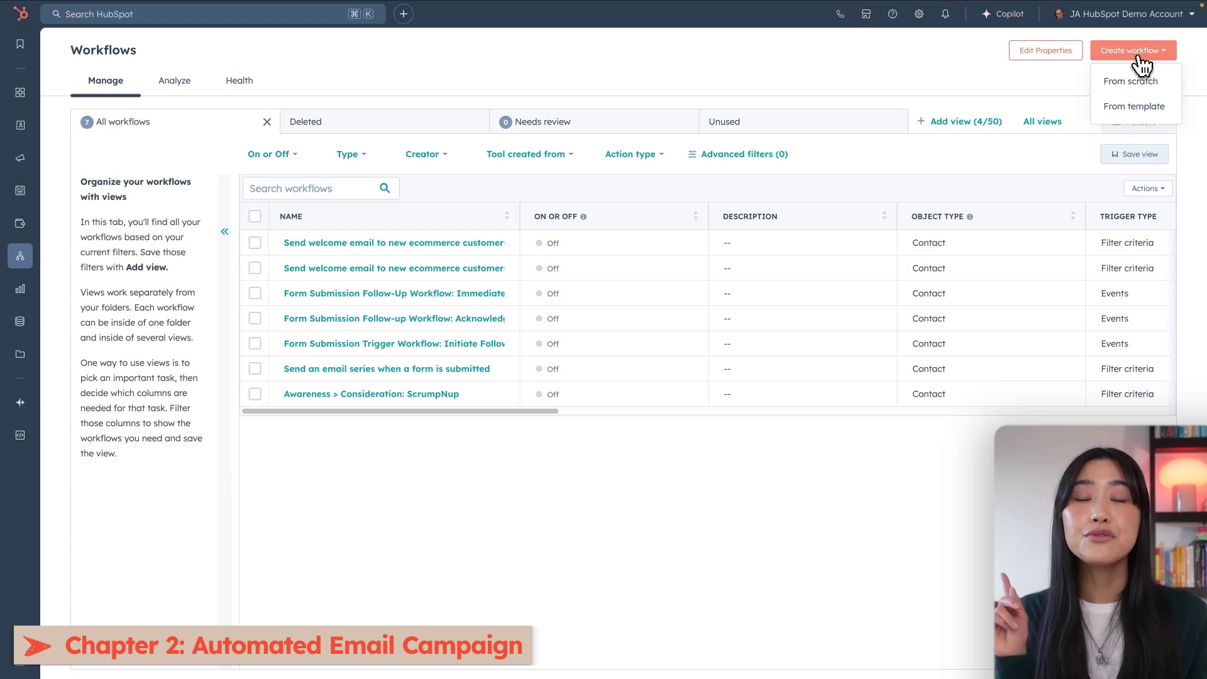
pyautogui.click(1168, 104)
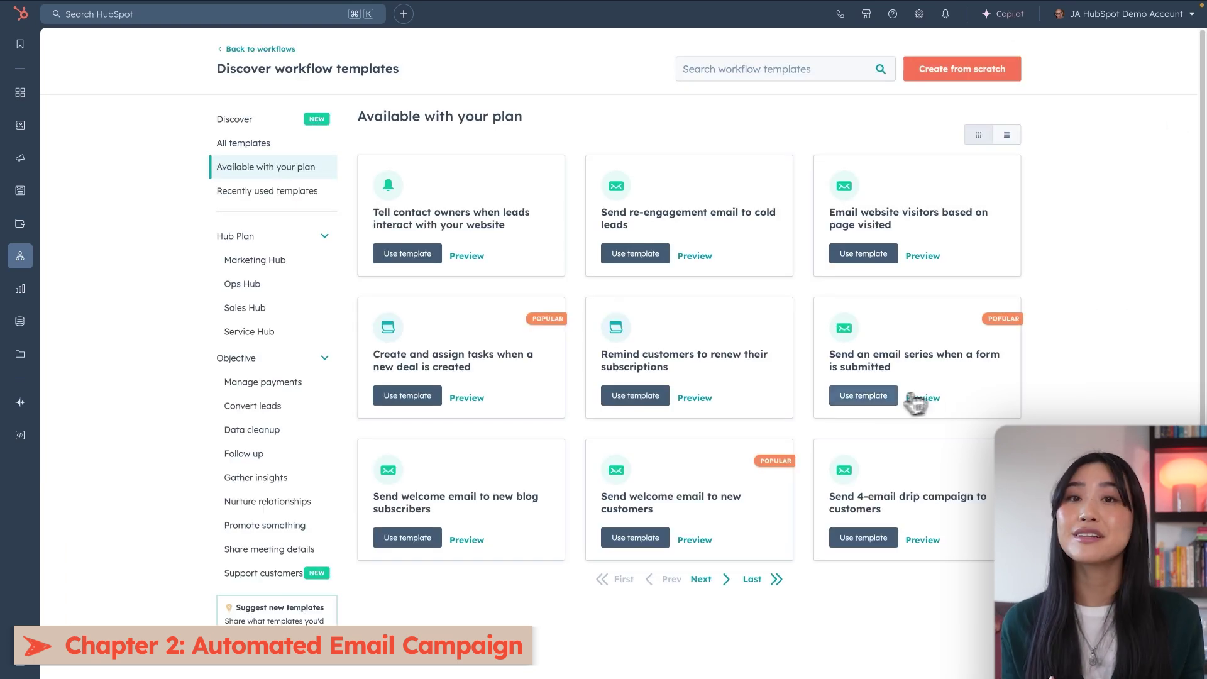
# Use the form-submission email series template and change its trigger to a Form submission event
pyautogui.click(880, 396)
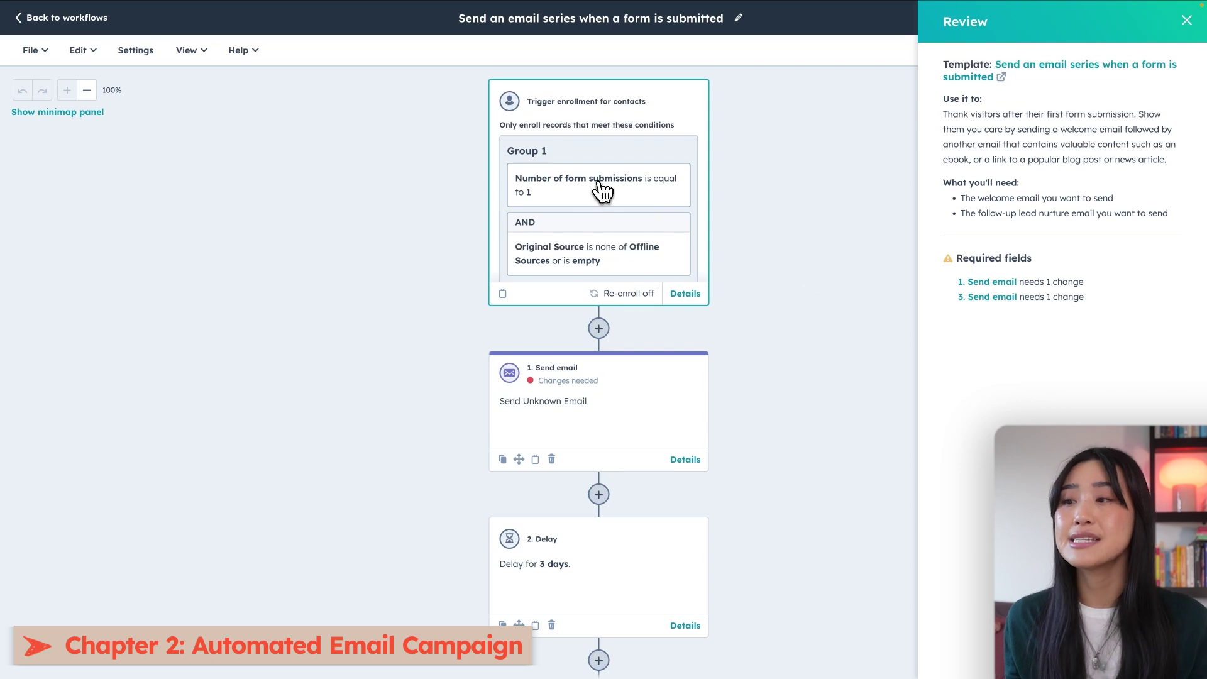
pyautogui.click(601, 189)
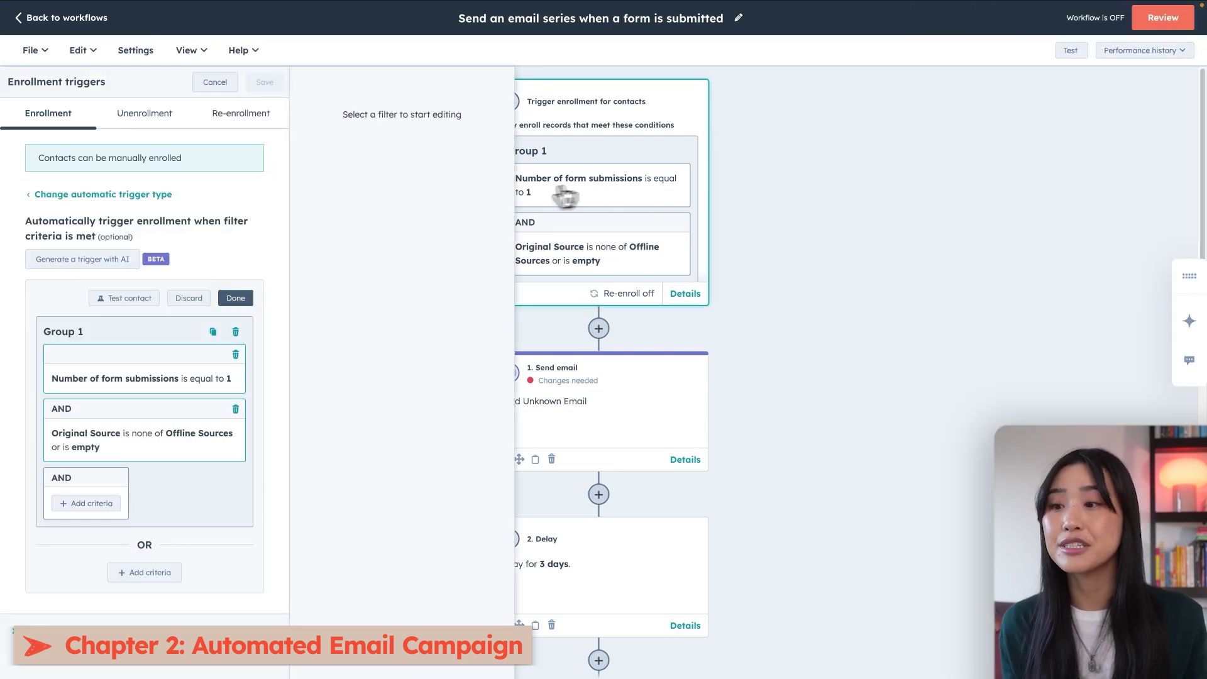
pyautogui.click(162, 196)
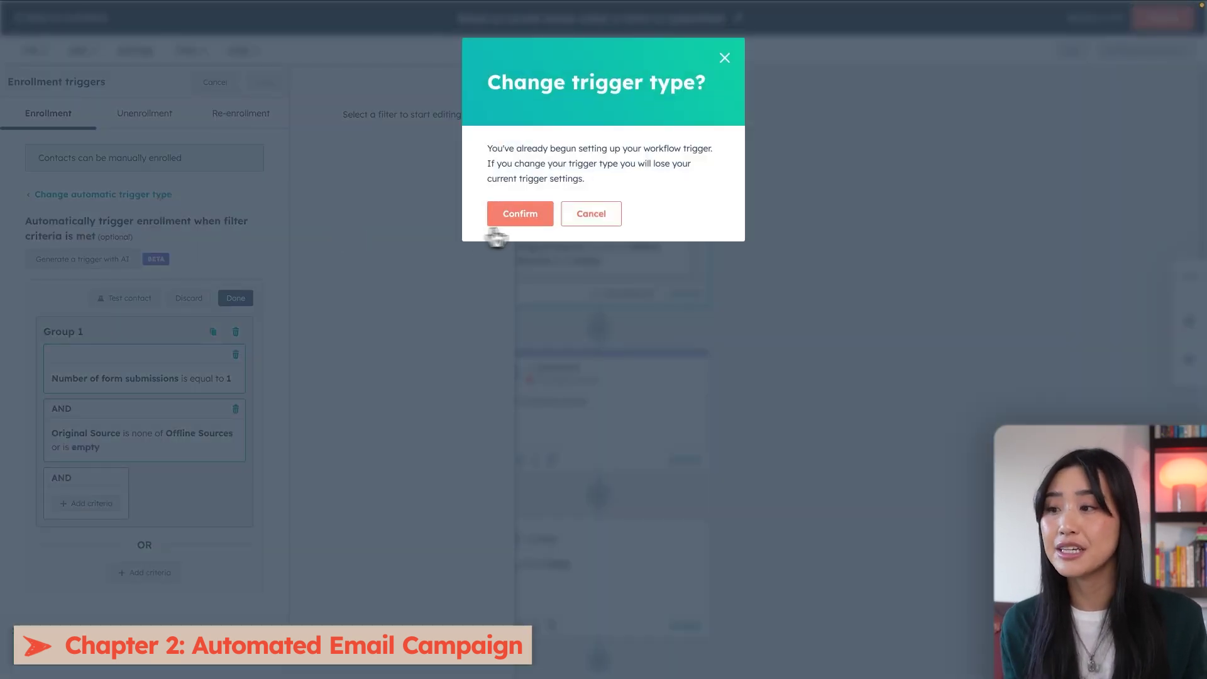
pyautogui.click(528, 219)
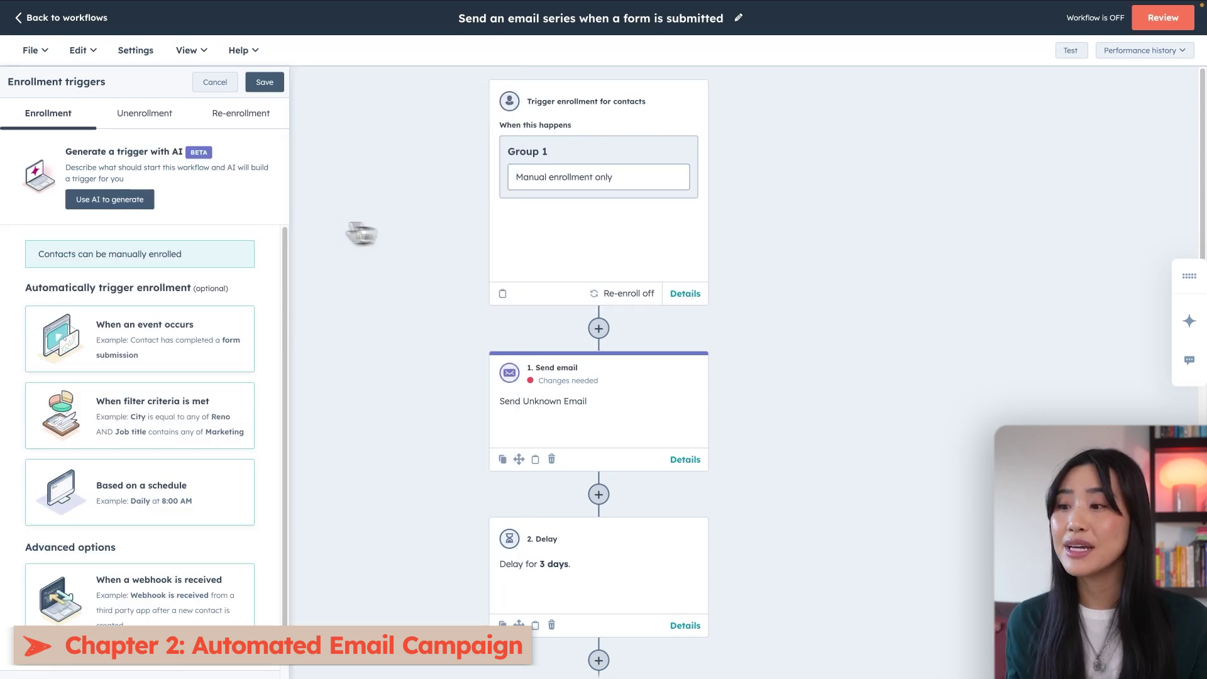
pyautogui.click(189, 339)
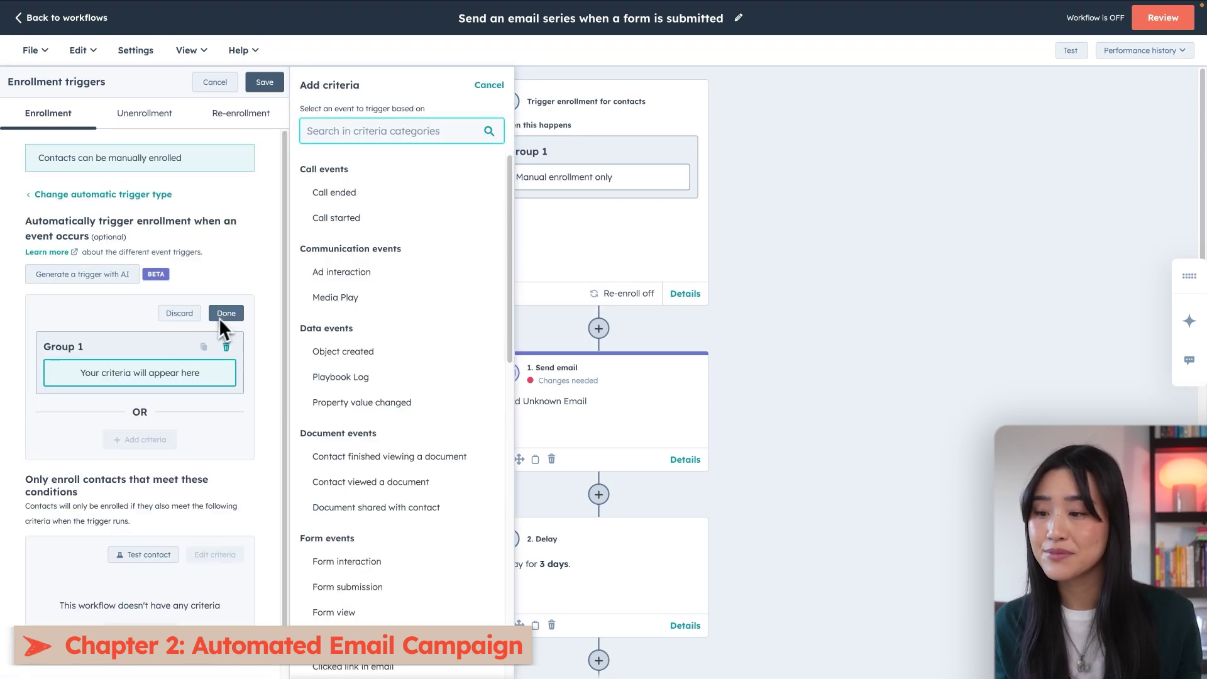
pyautogui.write('form')
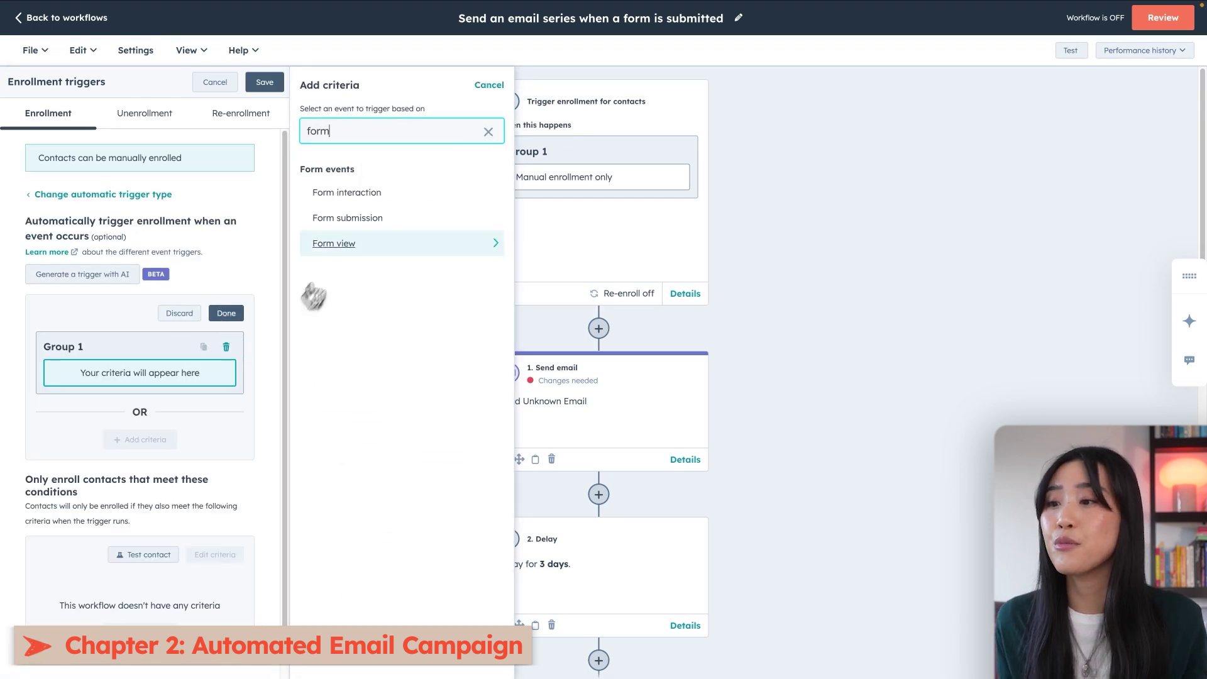
pyautogui.click(349, 219)
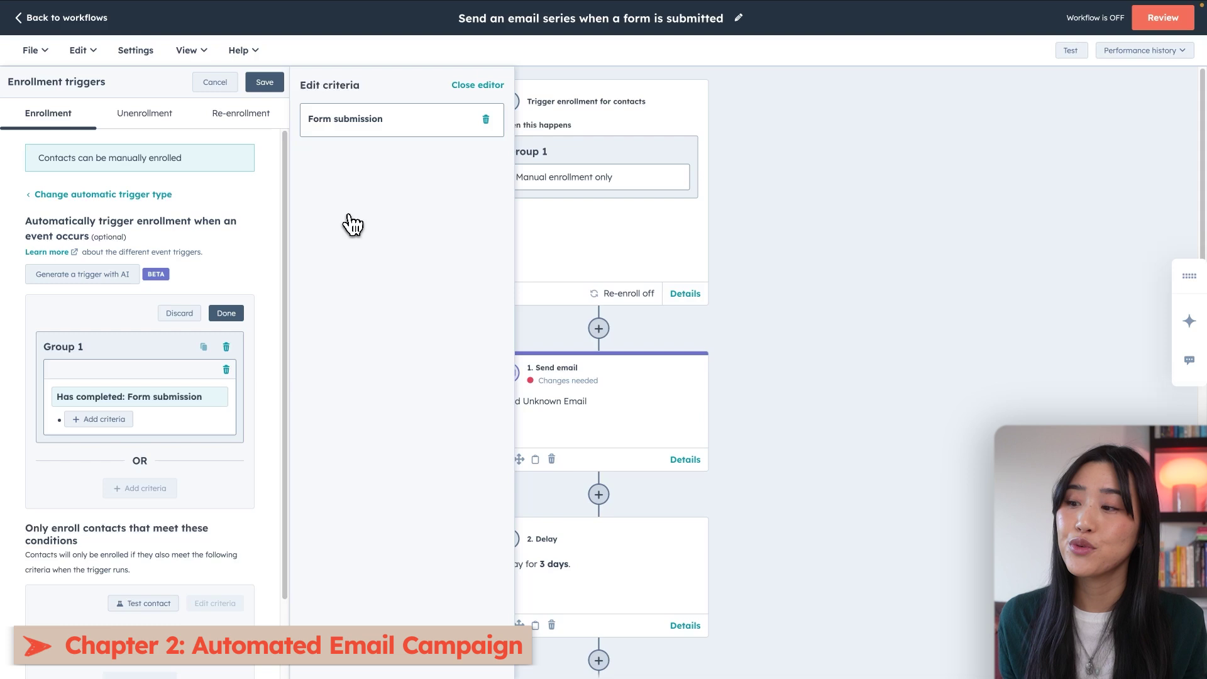
# Limit the trigger to Form name is any of 'mugs 15% off' and save it
pyautogui.click(106, 419)
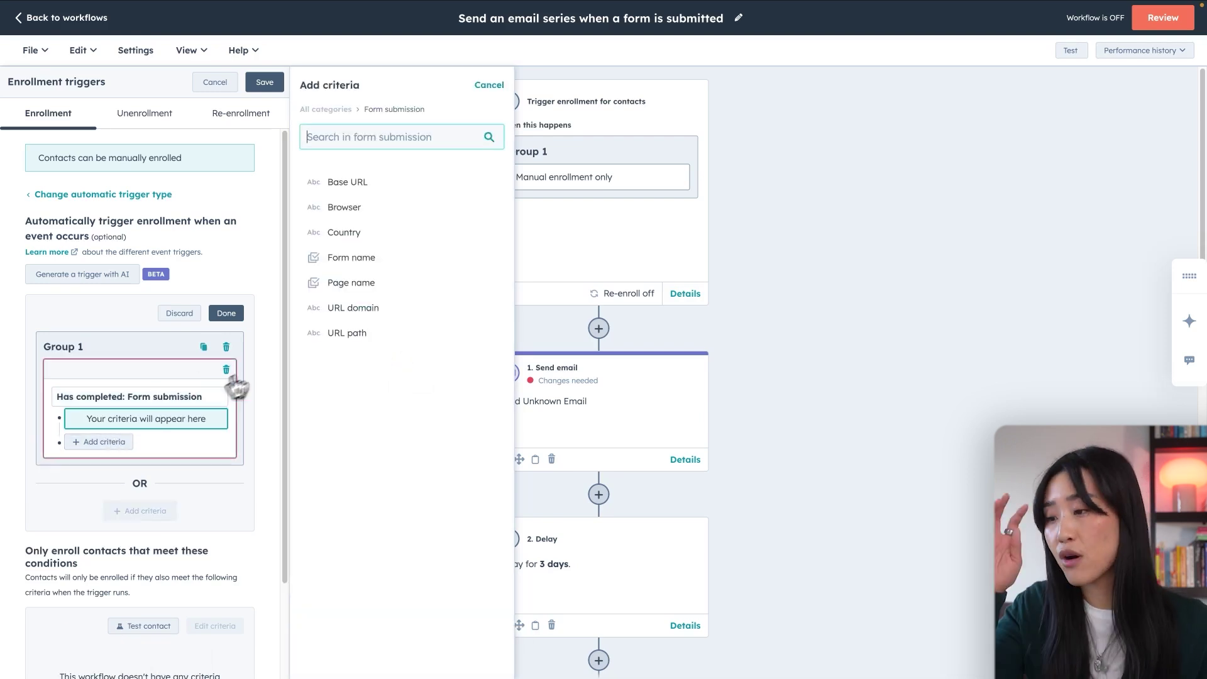
pyautogui.click(377, 264)
pyautogui.click(440, 165)
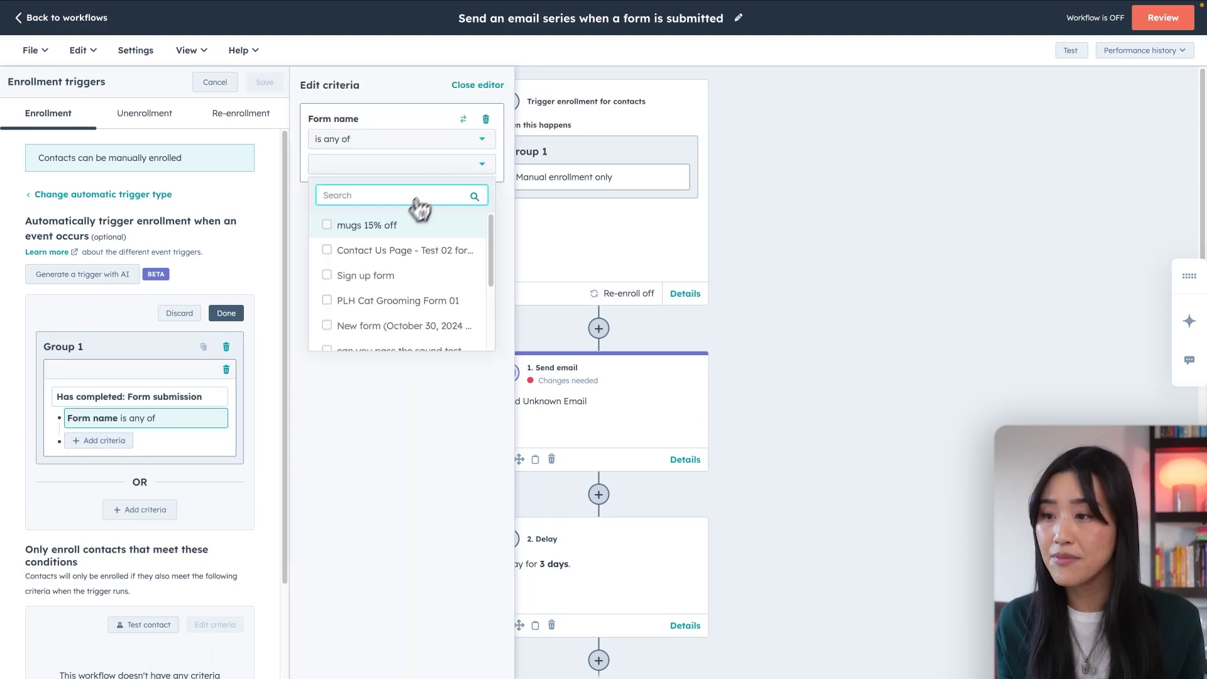
pyautogui.click(392, 230)
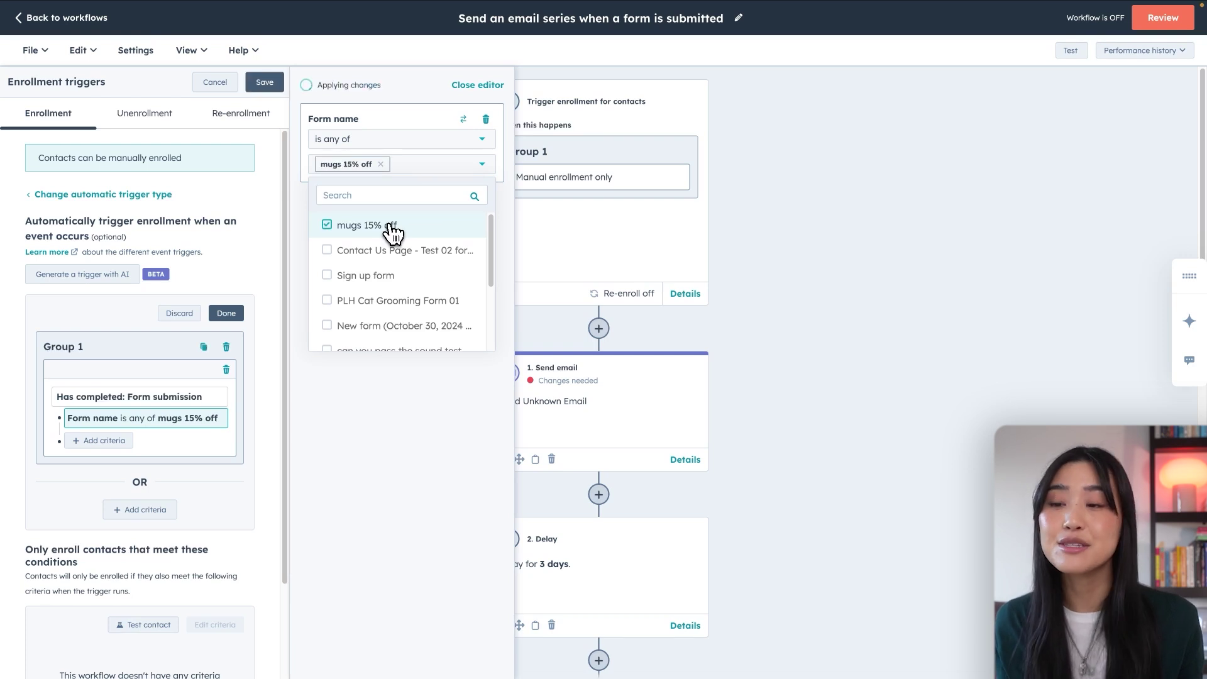
pyautogui.click(265, 84)
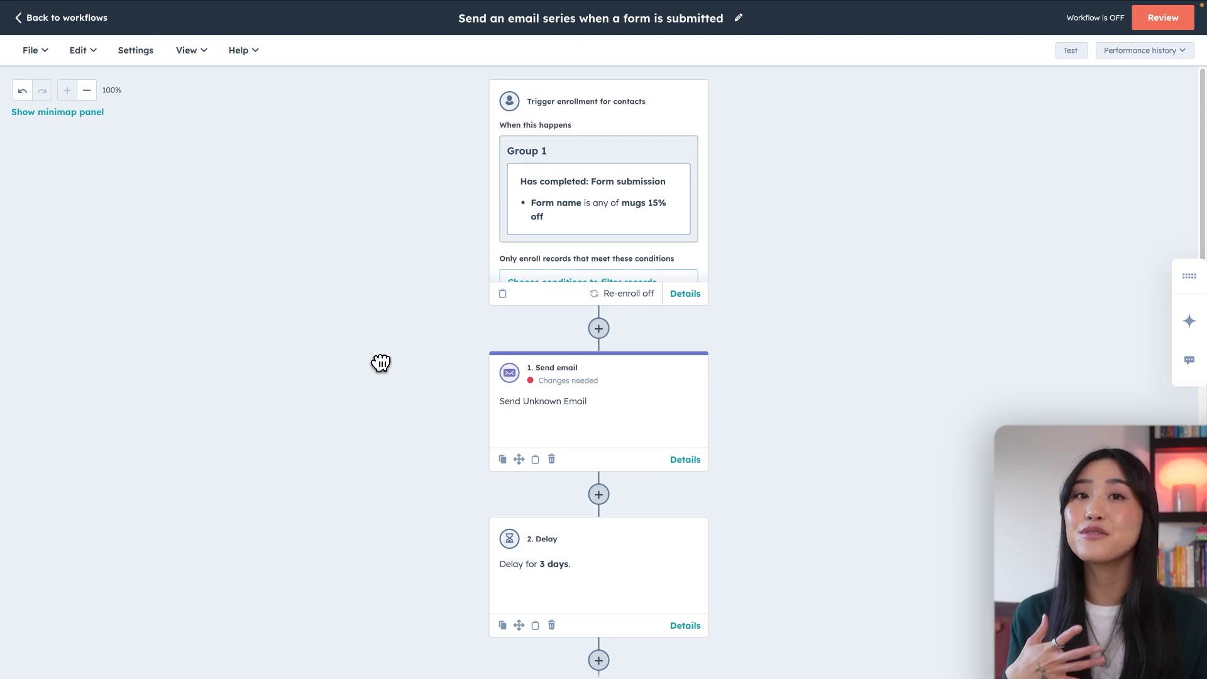
# Create a new email from the Ecommerce Welcome template for the first Send email action
pyautogui.click(527, 421)
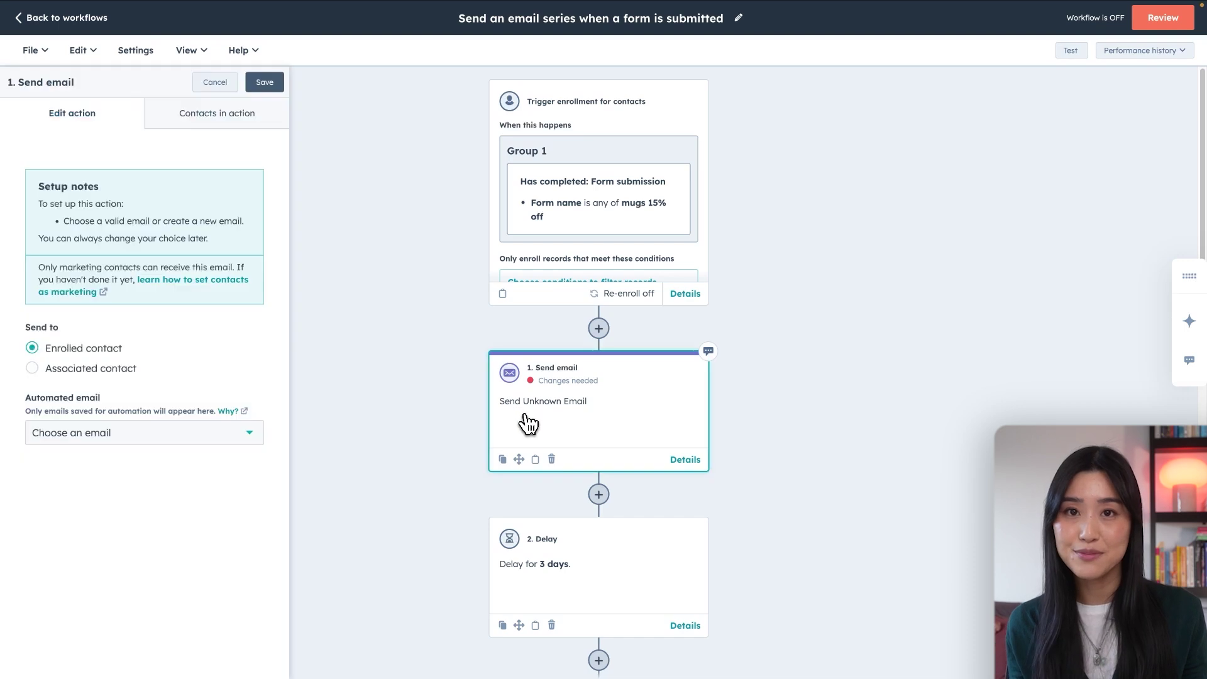
pyautogui.click(255, 436)
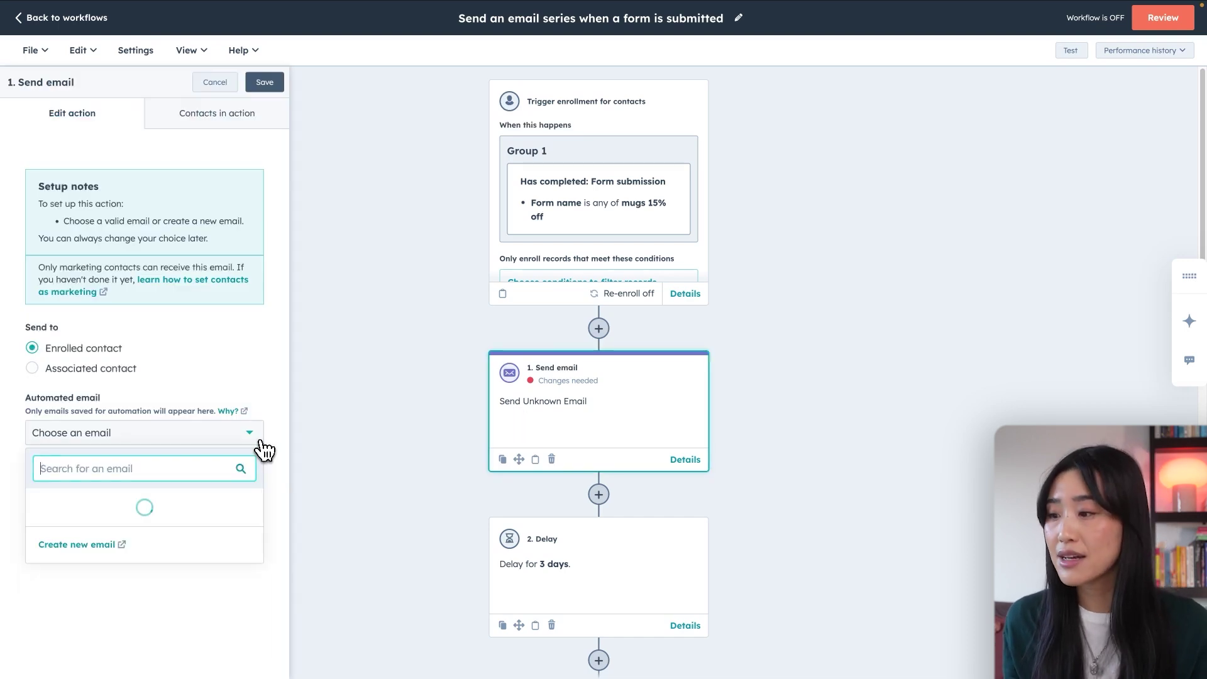
pyautogui.click(114, 646)
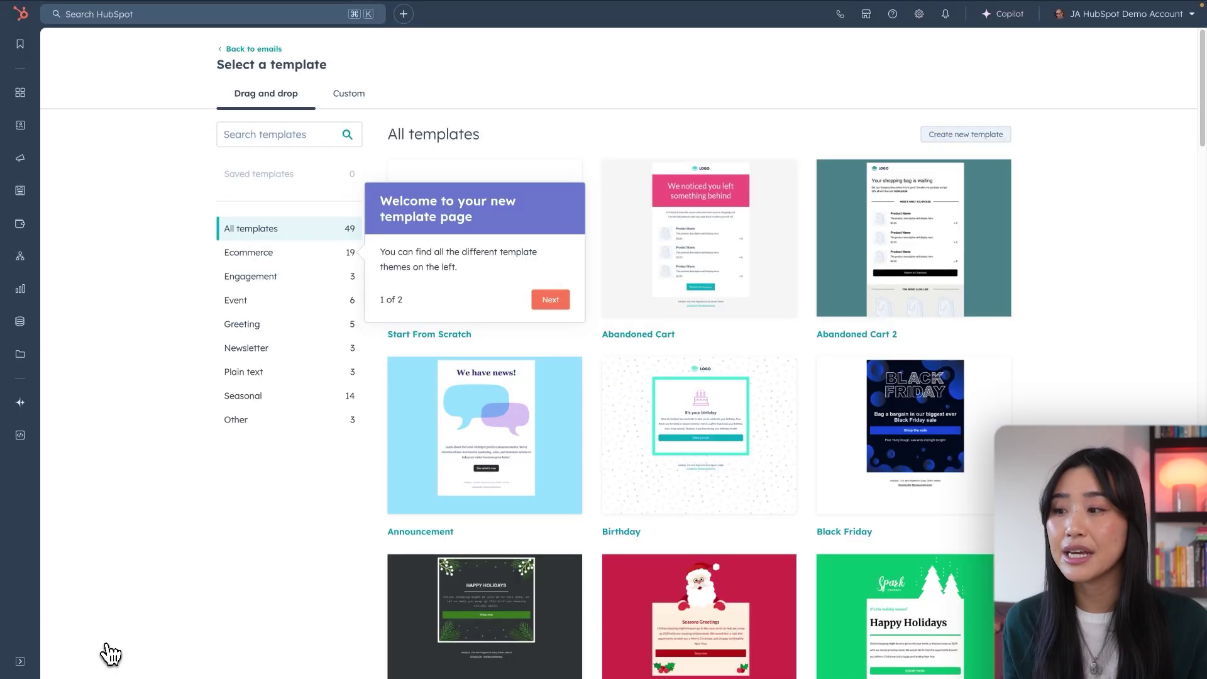
pyautogui.scroll(-9, 631, 387)
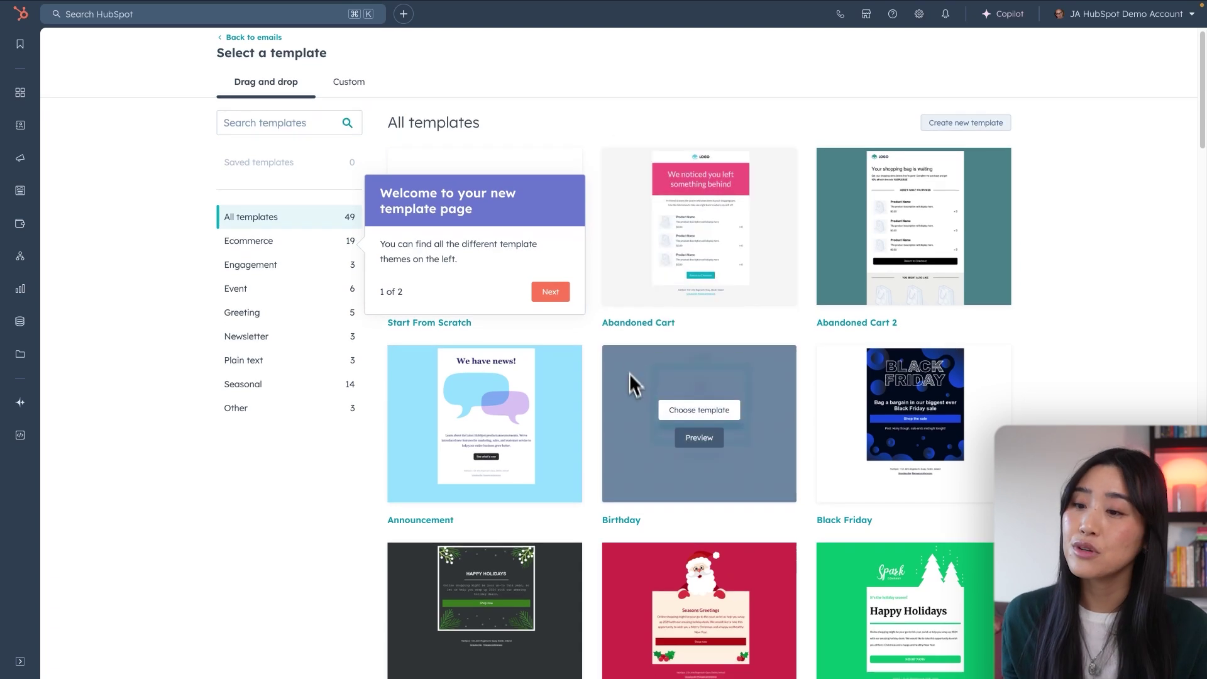
pyautogui.scroll(-8, 631, 387)
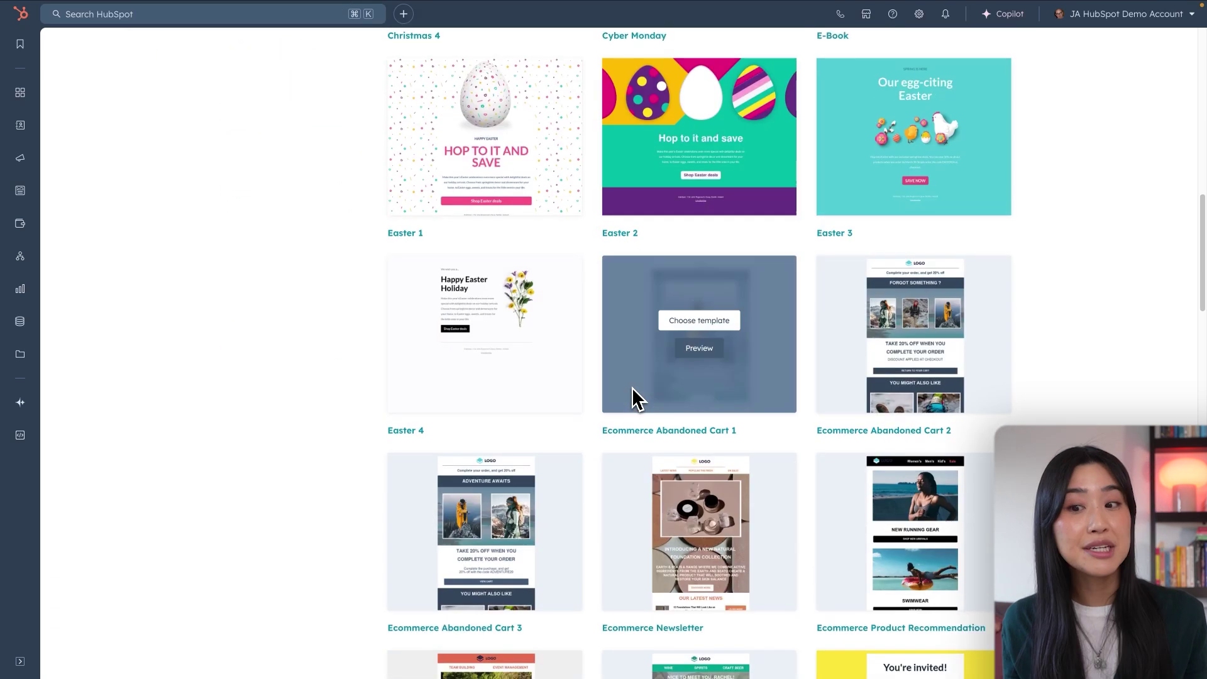
pyautogui.scroll(-2, 631, 396)
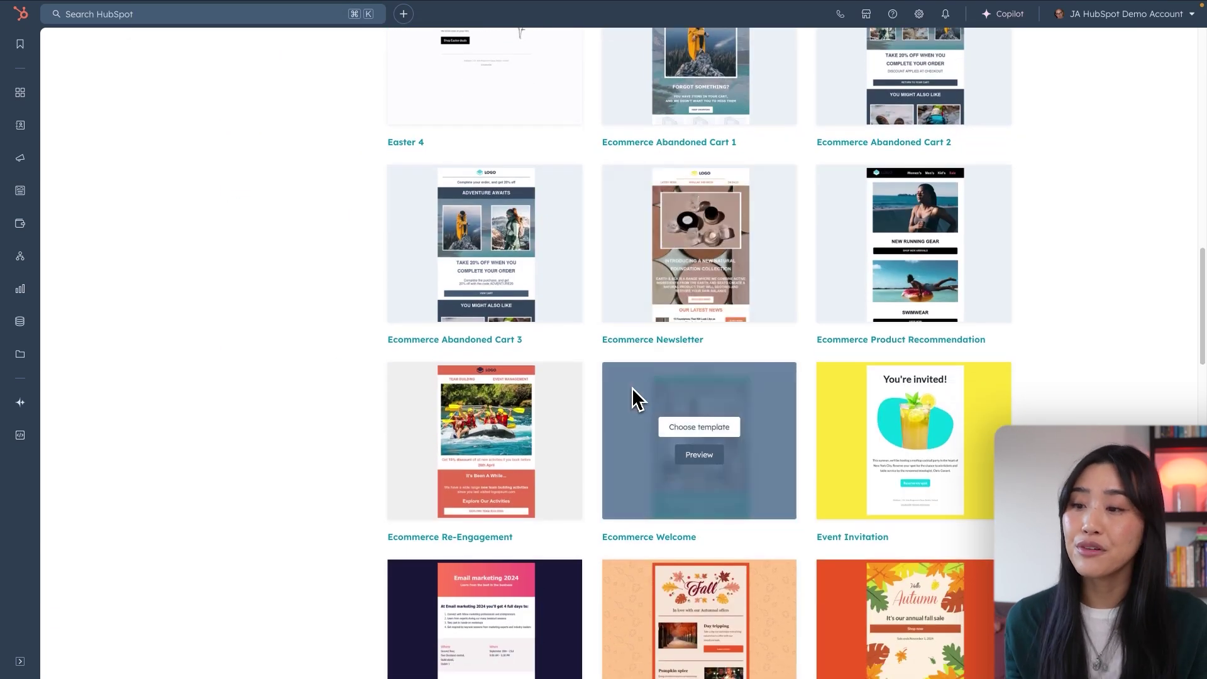
pyautogui.click(715, 433)
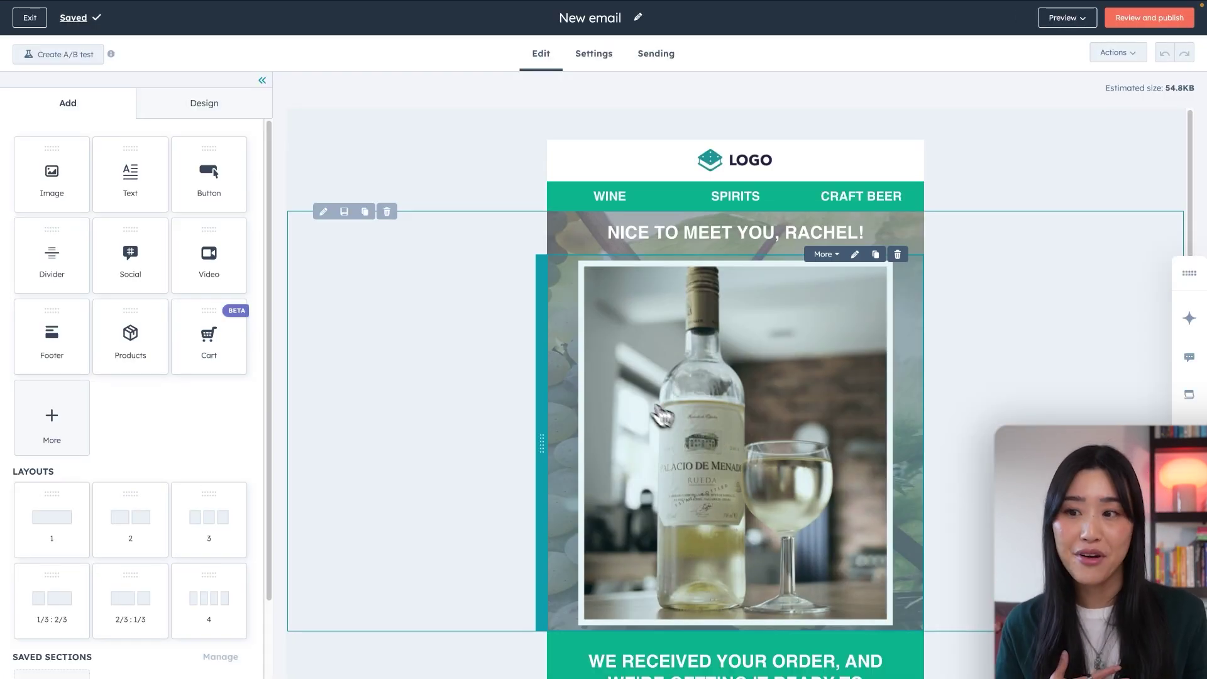
# Swap the header logo for For Muggles Only and replace the wine photo with the mug-with-plants photo
pyautogui.click(658, 152)
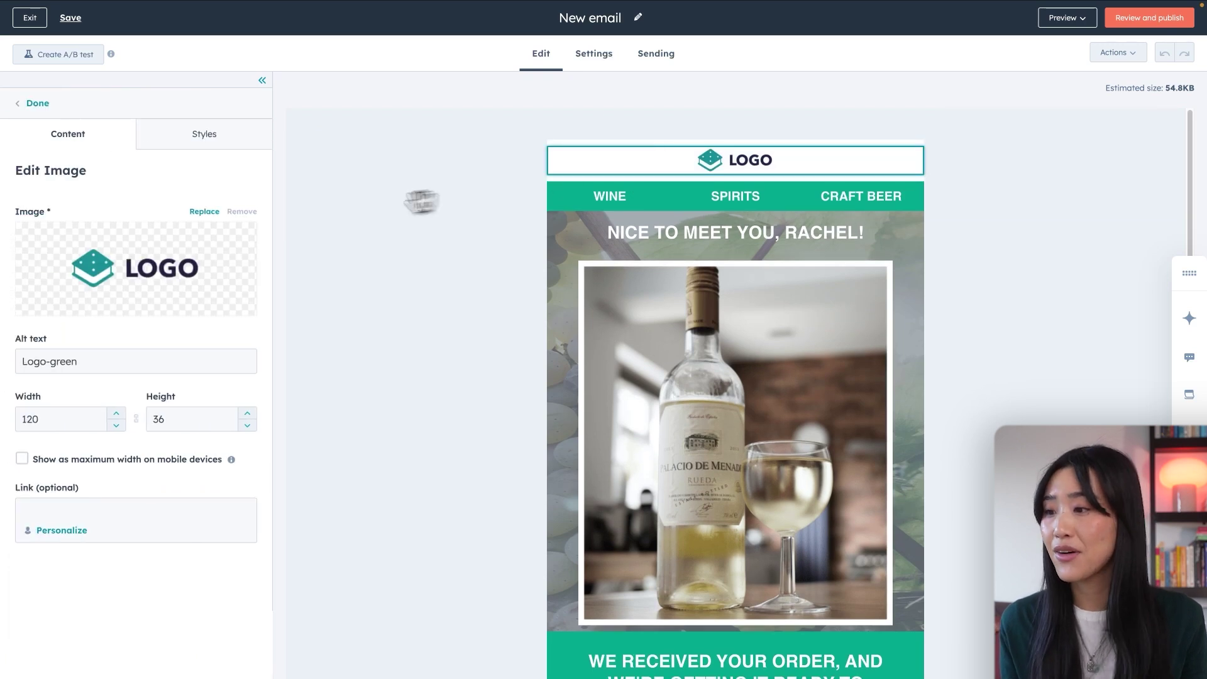
pyautogui.click(204, 212)
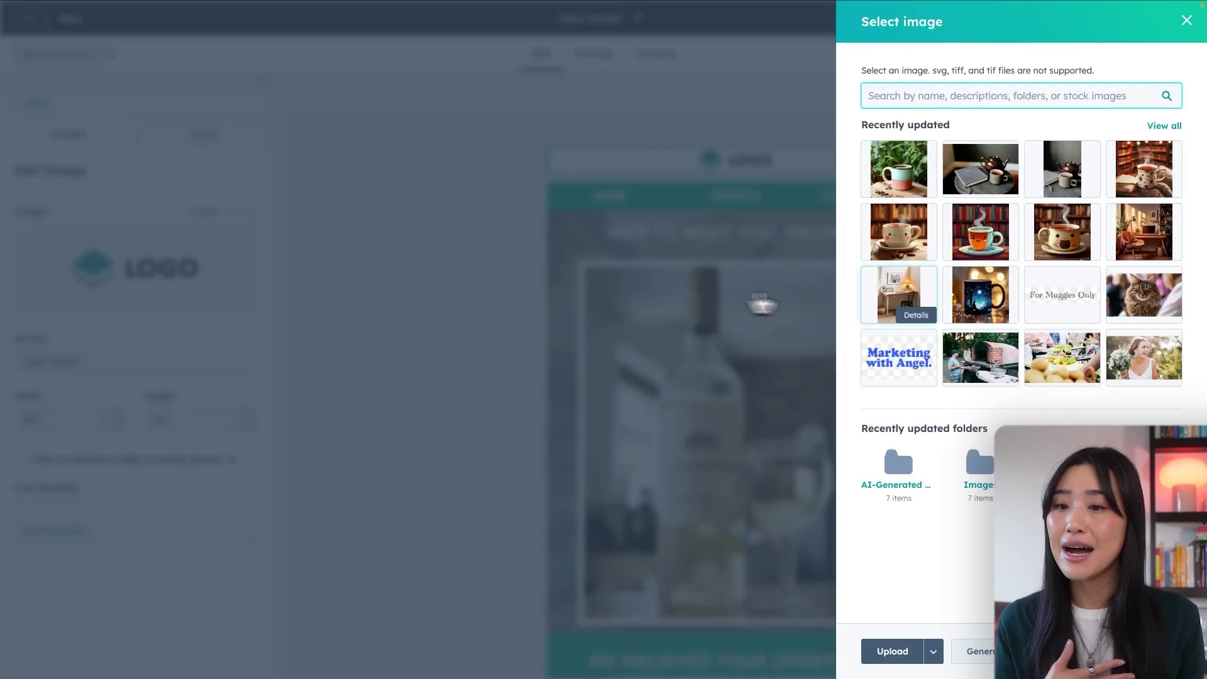
pyautogui.click(1062, 294)
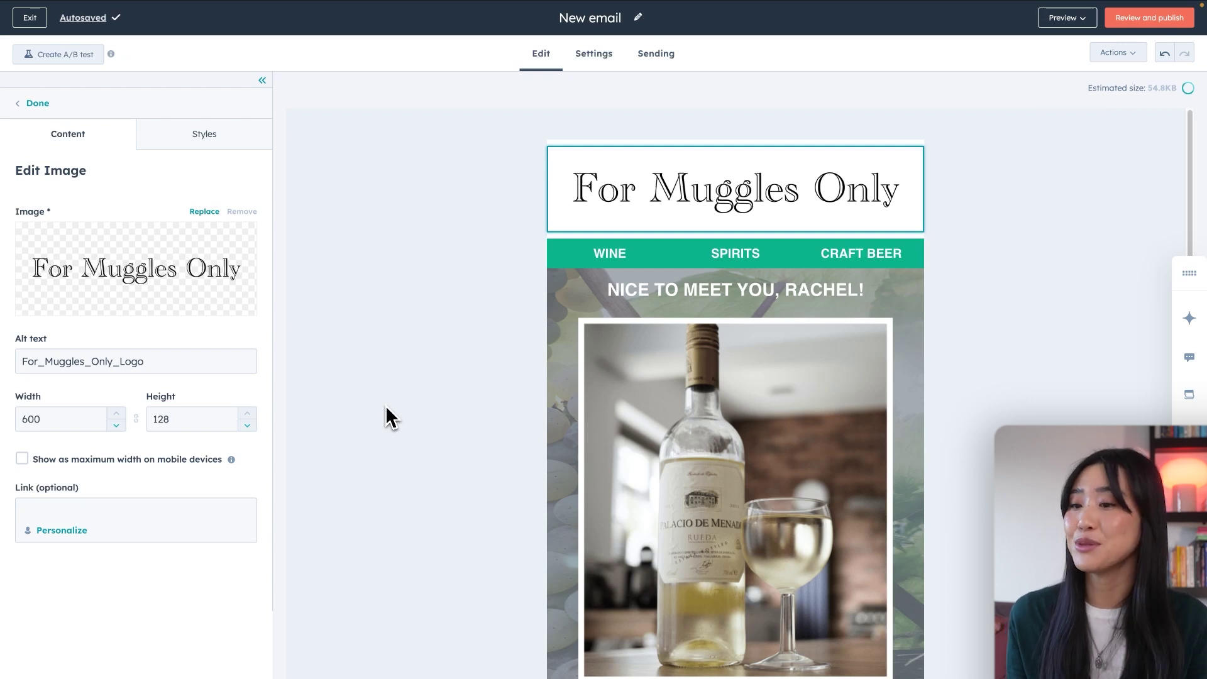
pyautogui.click(647, 451)
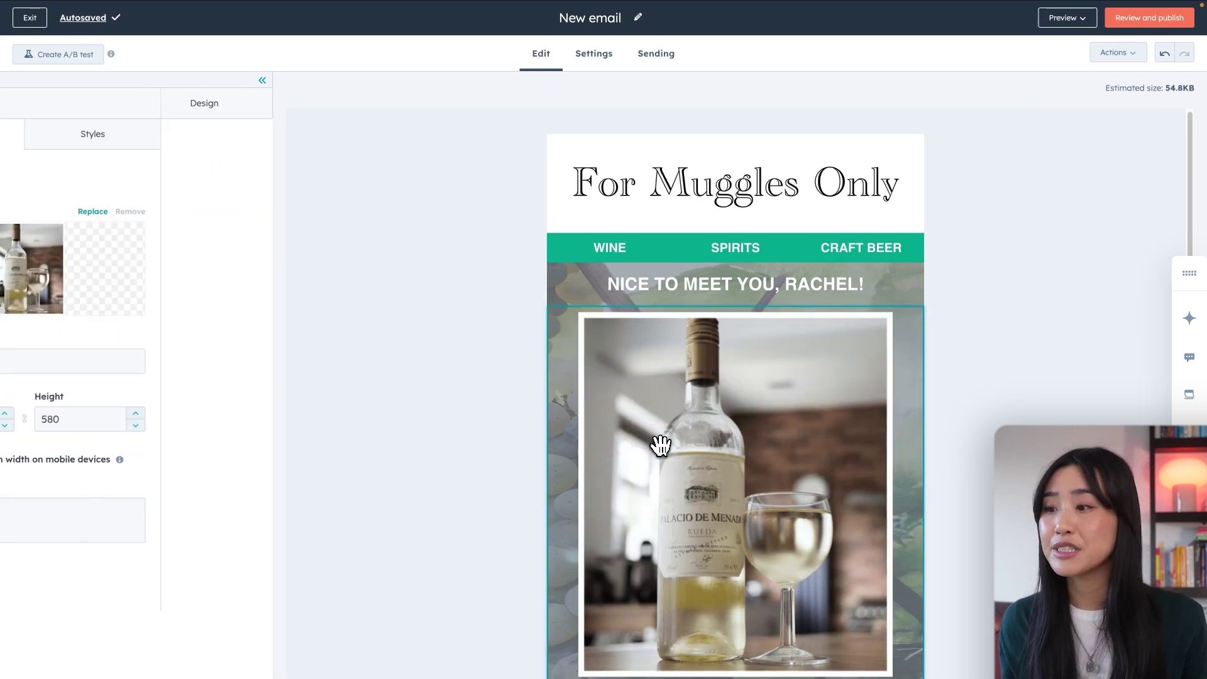
pyautogui.click(209, 216)
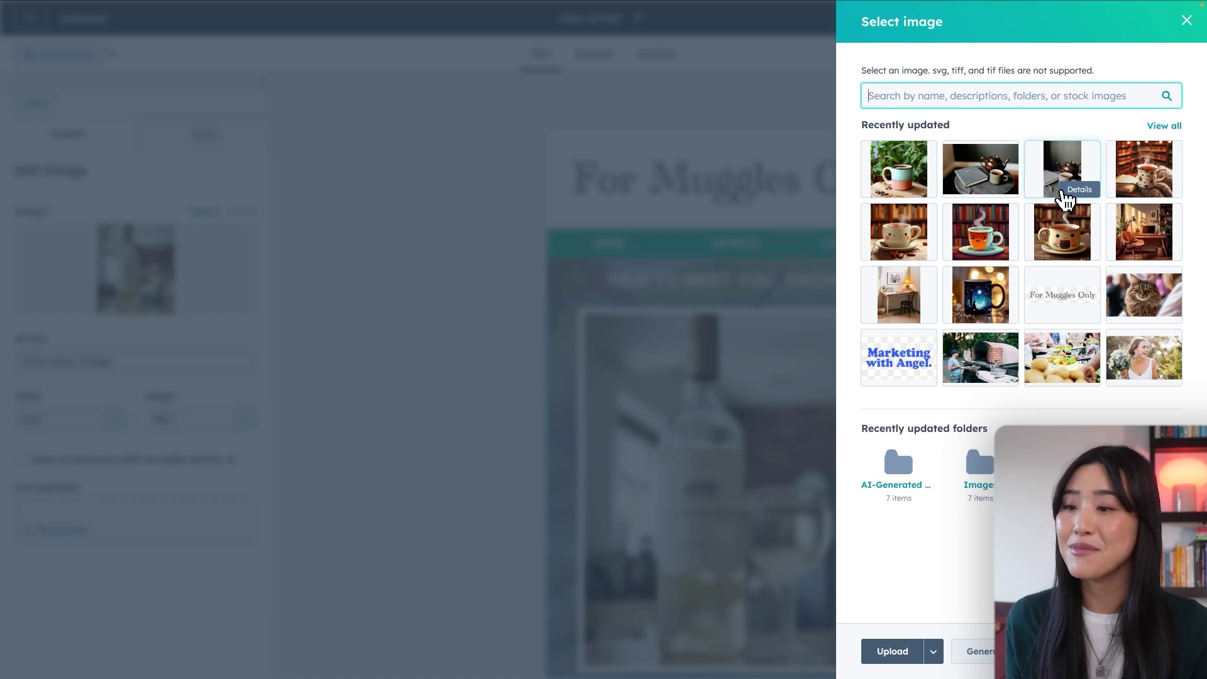
pyautogui.click(905, 189)
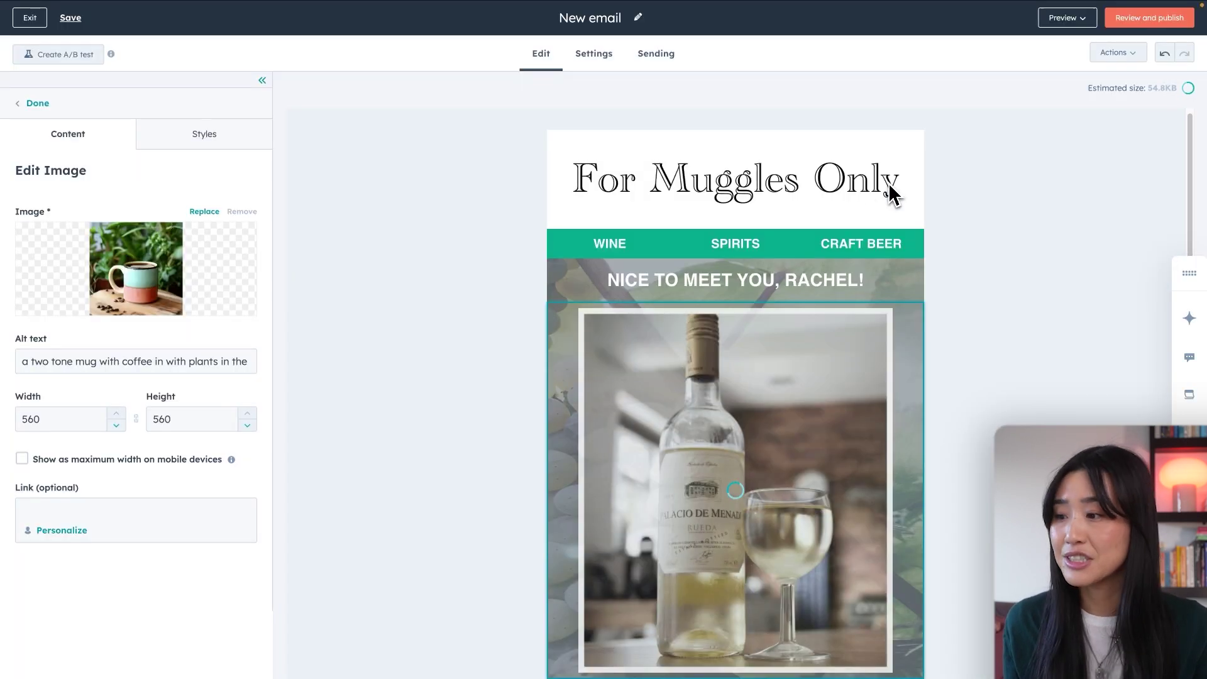
# Give the section holding the mug photo a blue gradient background
pyautogui.click(525, 430)
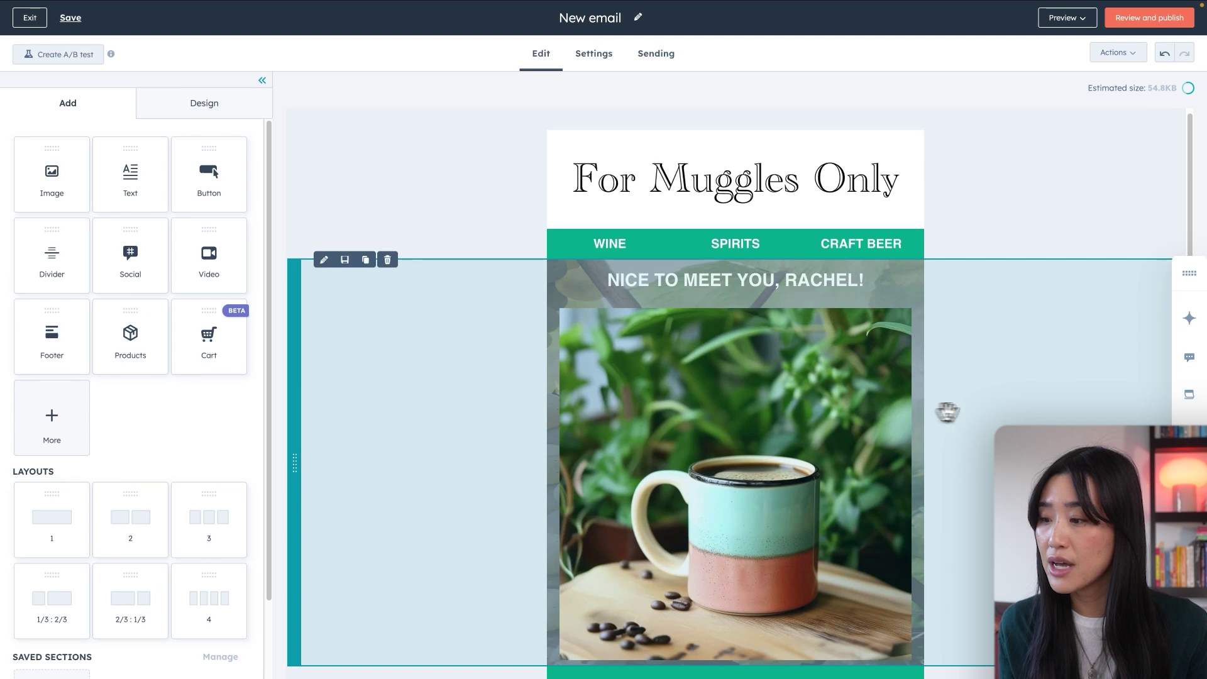
pyautogui.click(955, 414)
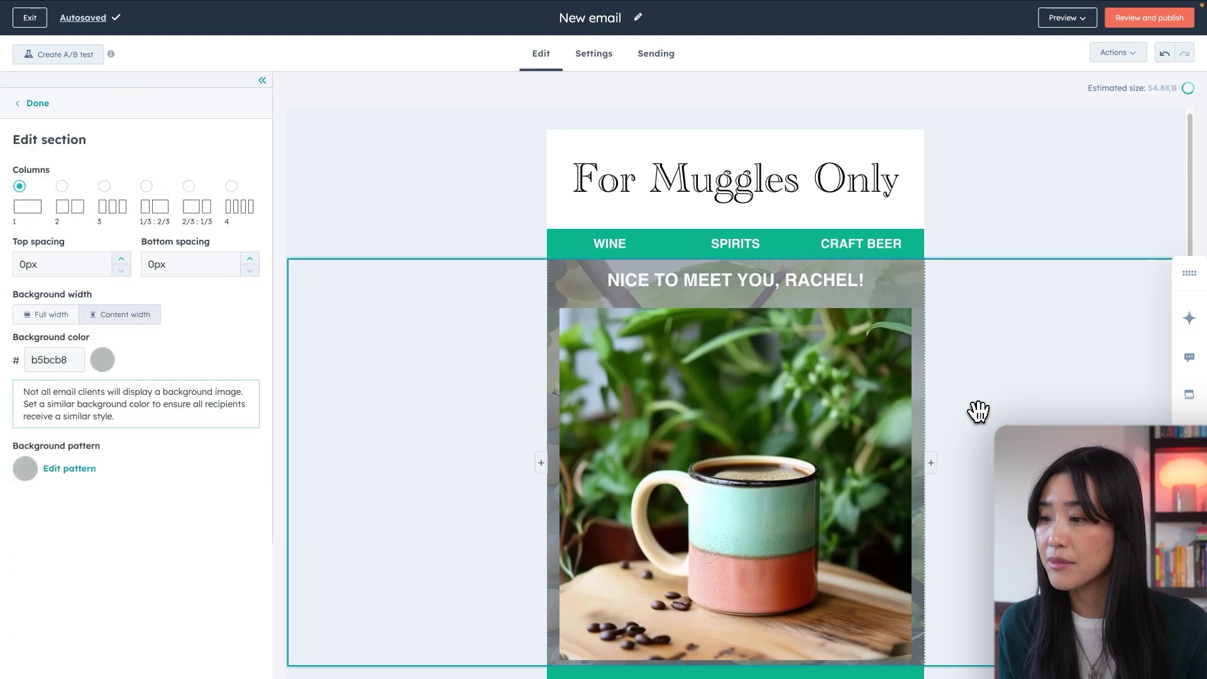
pyautogui.click(91, 468)
pyautogui.click(79, 486)
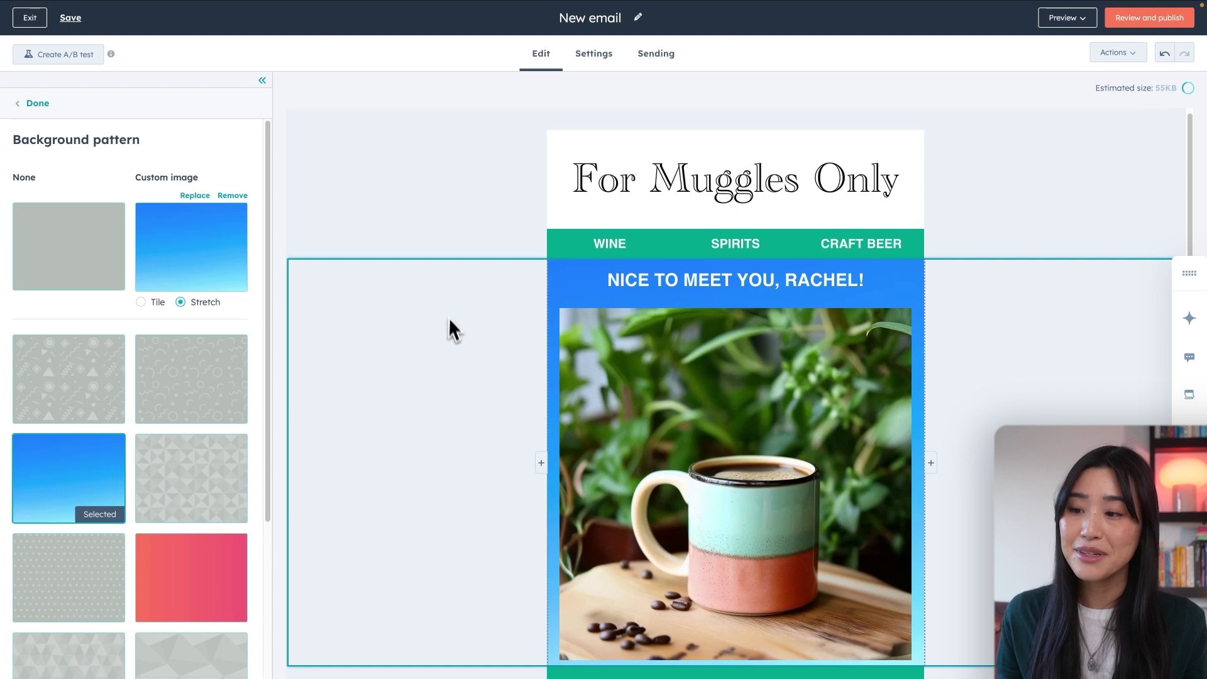
pyautogui.scroll(-5, 484, 432)
# Change the order heading to 'Use code 'welcome 15' for 15% off your first order of handmade mugs' and clear the email's name
pyautogui.click(719, 389)
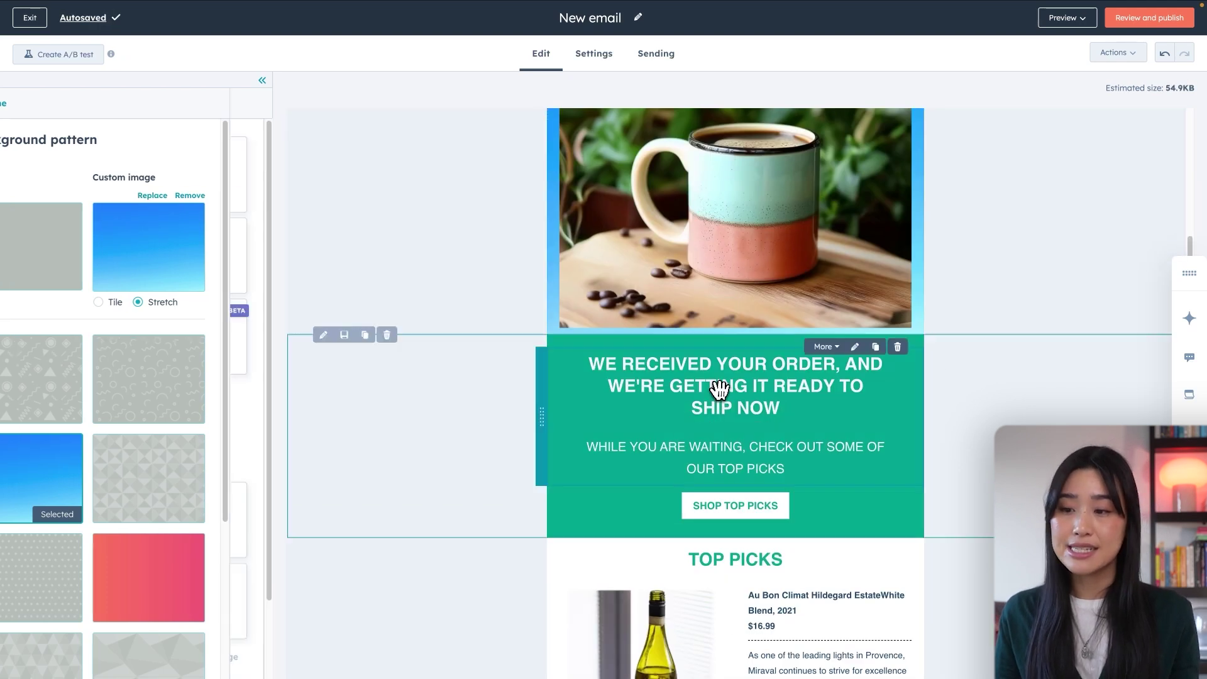
pyautogui.hotkey('ctrl', 'a')
pyautogui.write('Use')
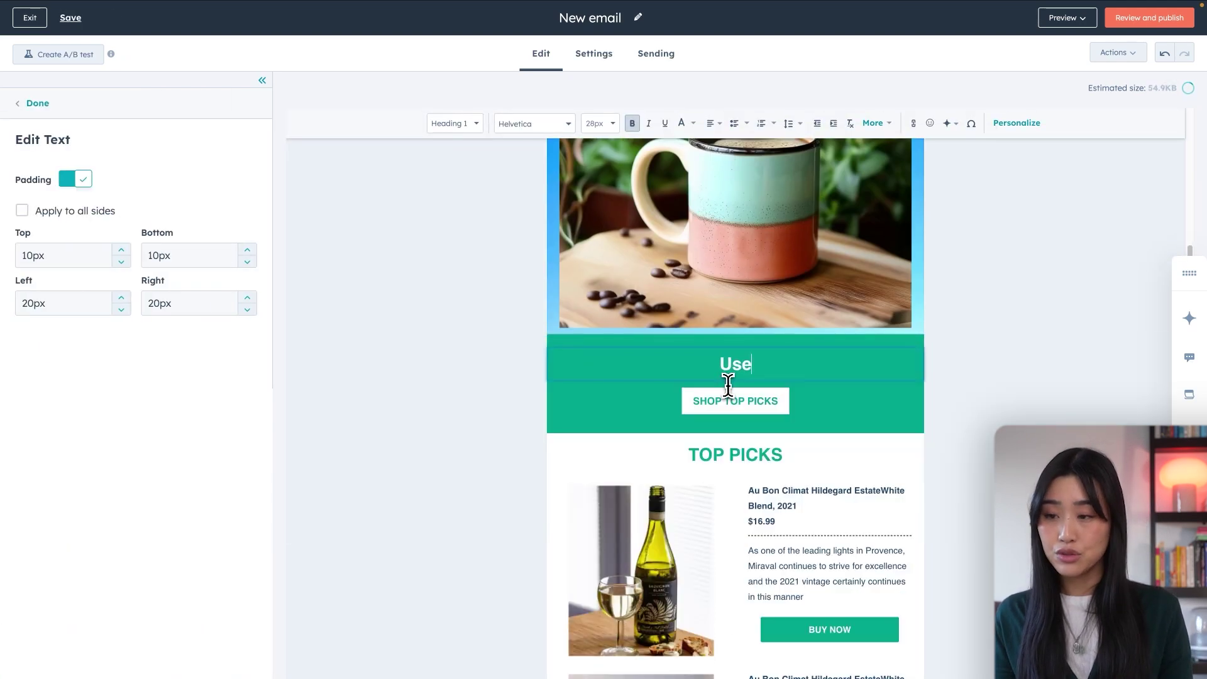
pyautogui.write(" code 'we")
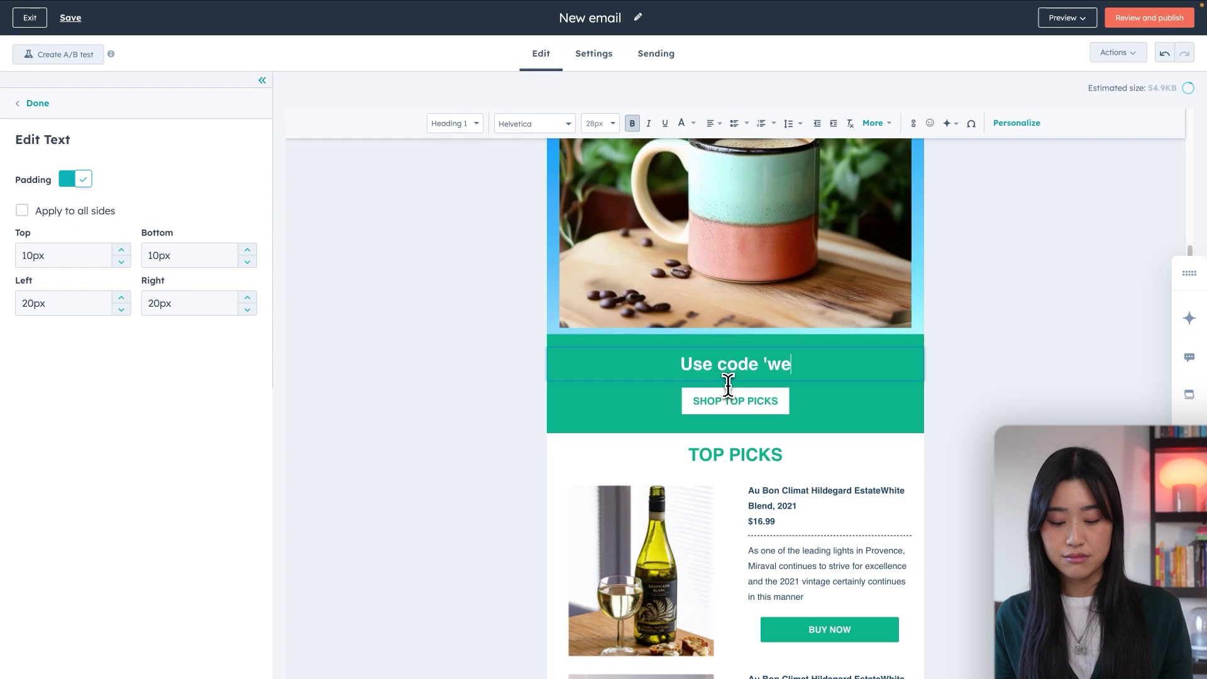
pyautogui.write("lcome 15' ")
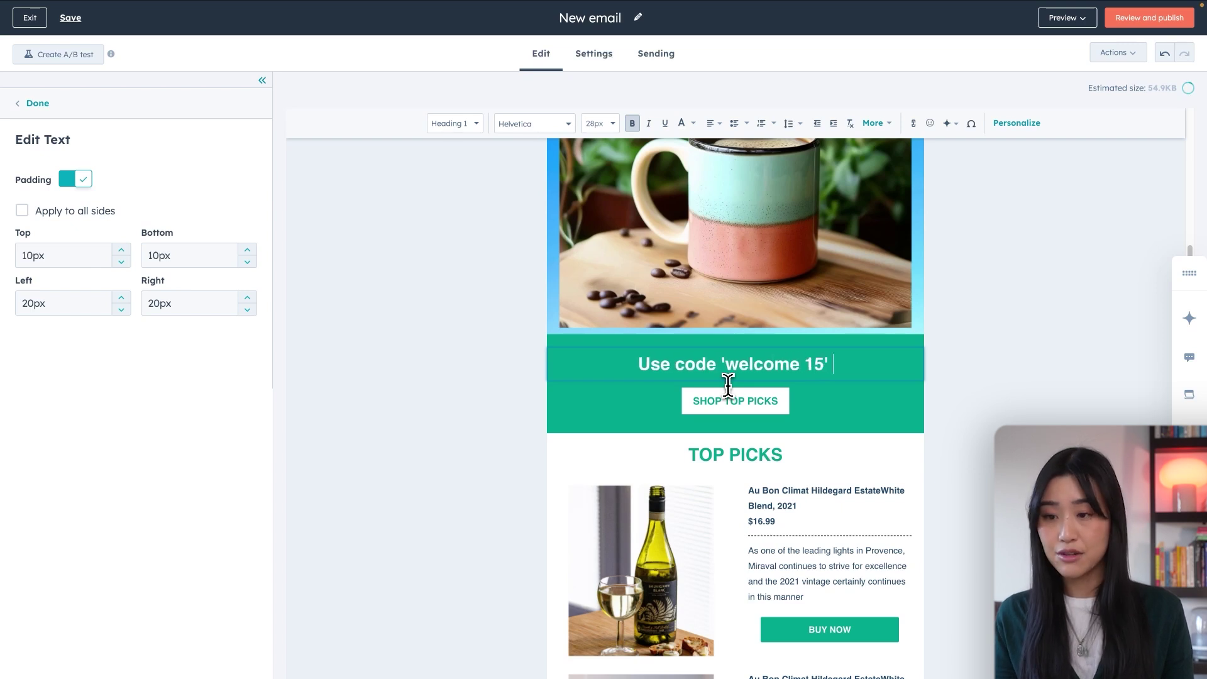
pyautogui.write('for 15% of')
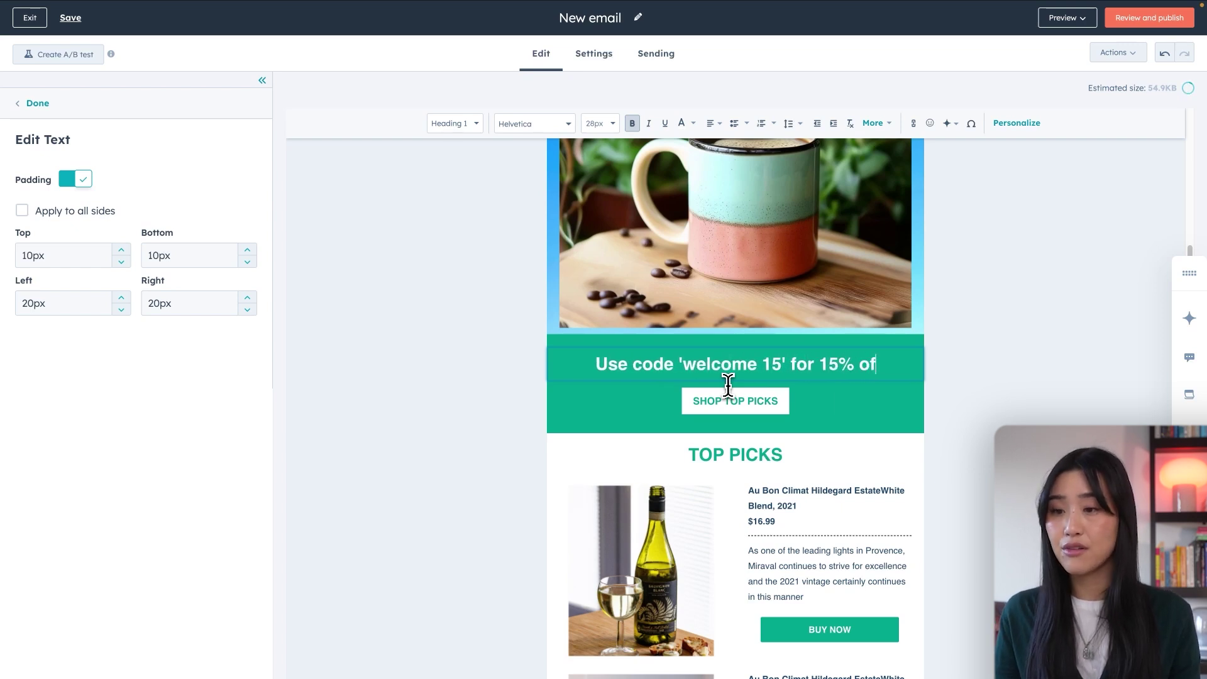
pyautogui.write('f your first')
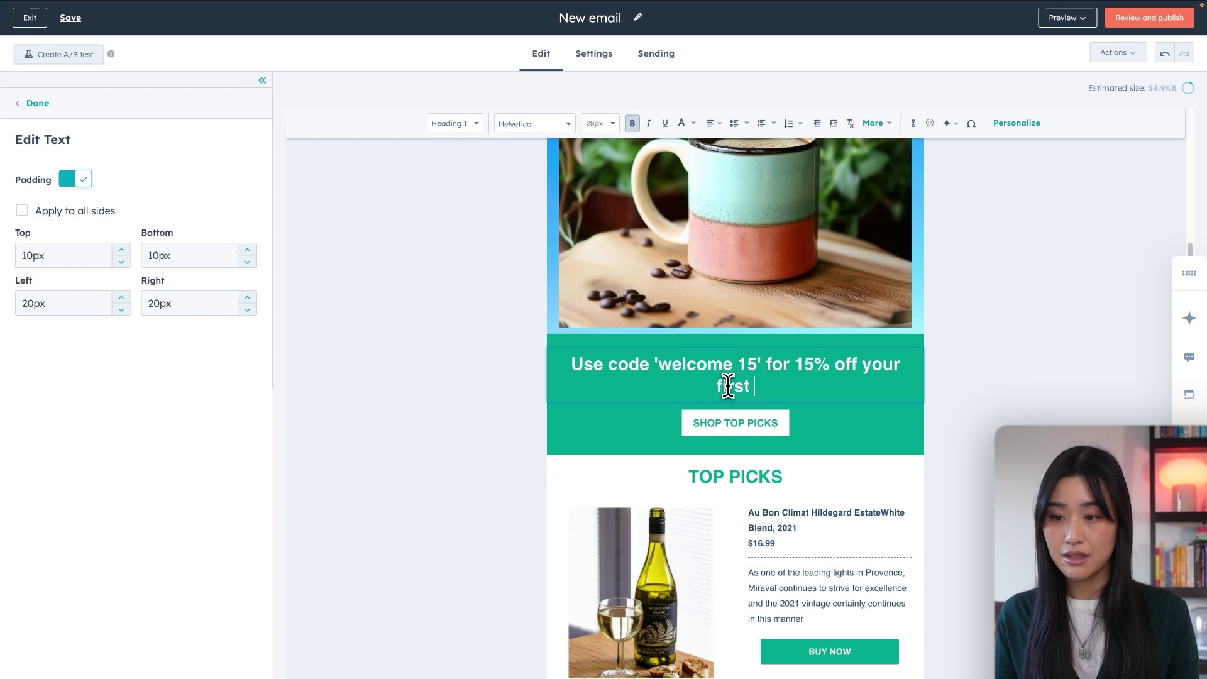
pyautogui.write(' order of hand')
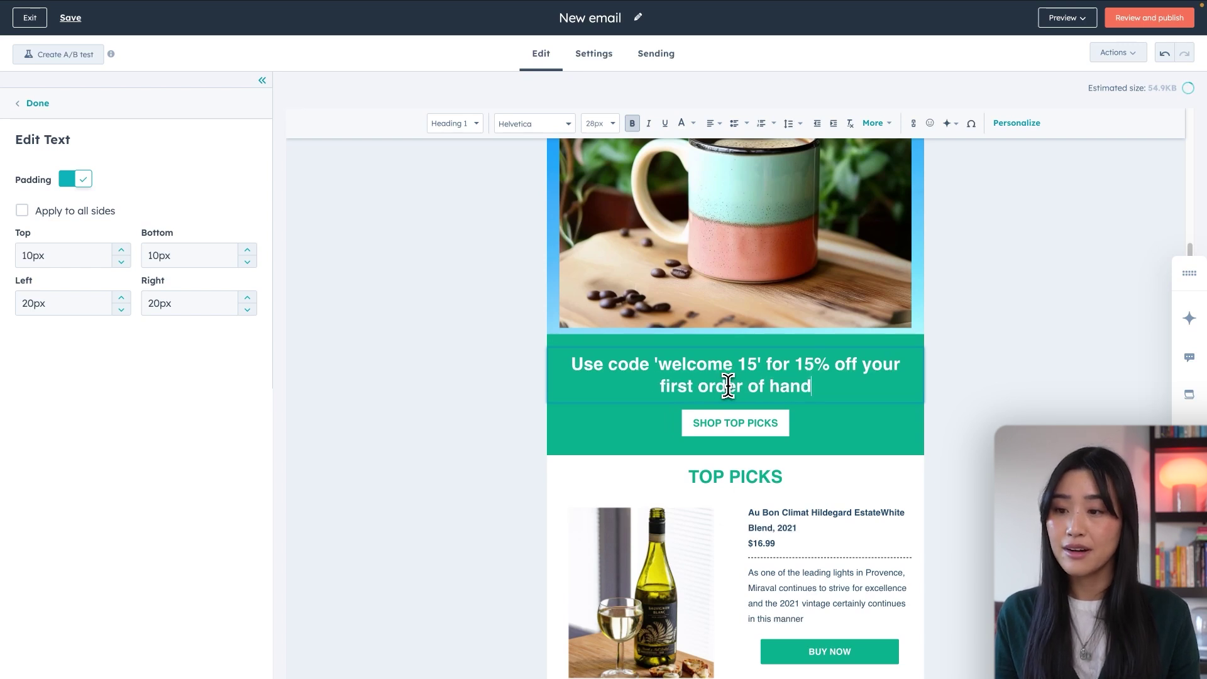
pyautogui.write('made mug')
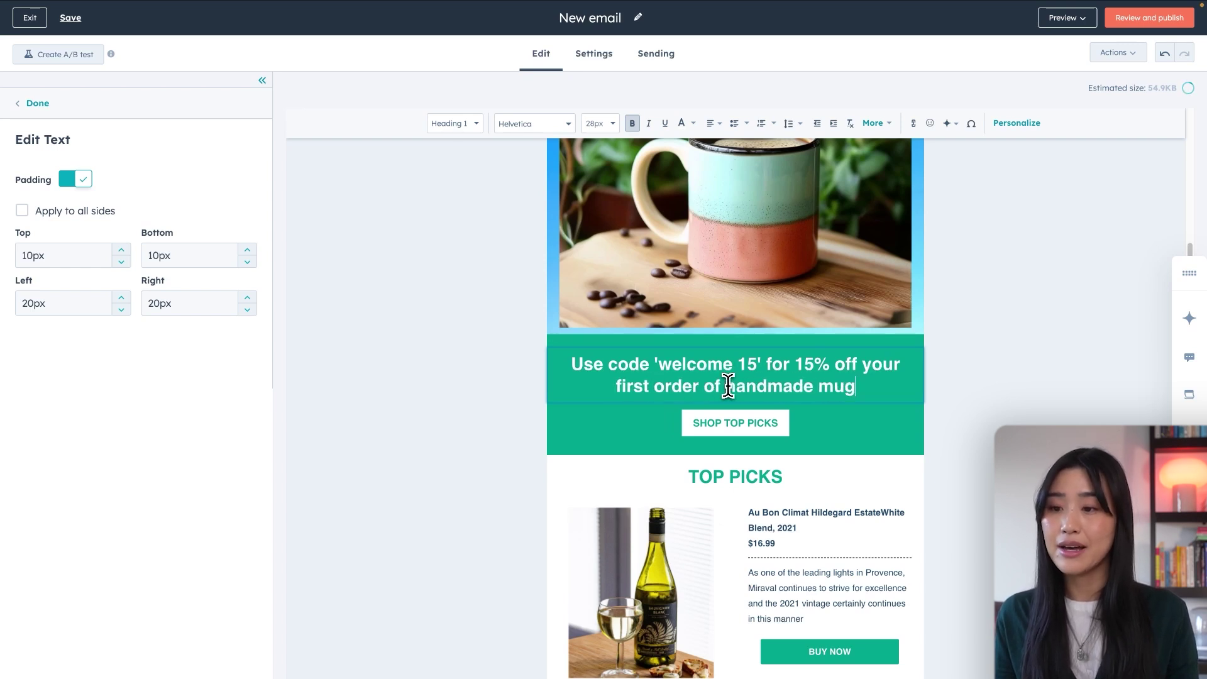
pyautogui.write('s')
pyautogui.doubleClick(591, 19)
pyautogui.press('BackSpace')
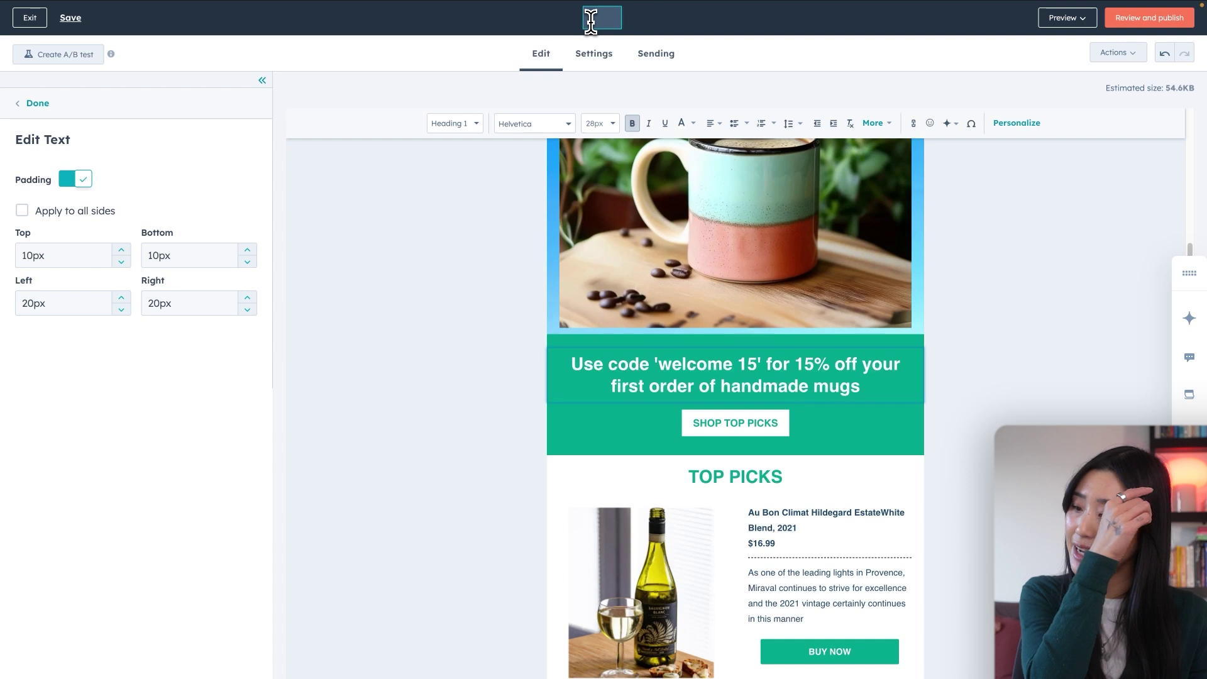
# Save the email name as 15% off and choose that email in the first Send email step
pyautogui.click(967, 207)
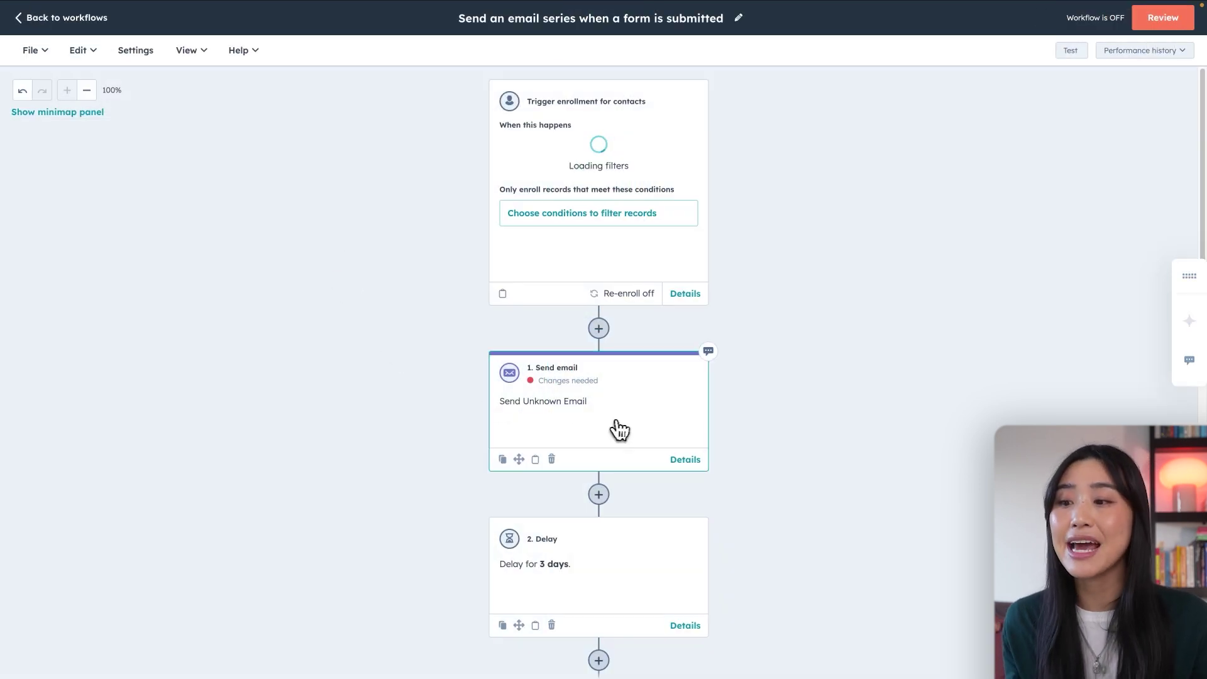
pyautogui.click(619, 431)
pyautogui.click(261, 441)
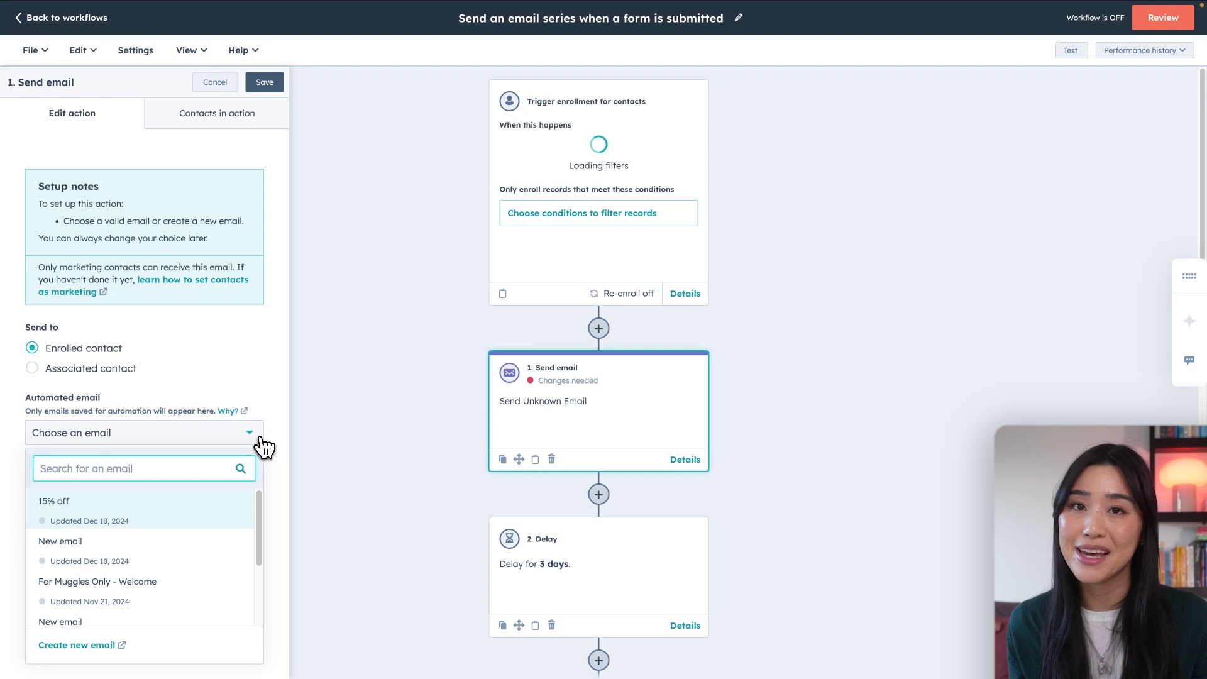
pyautogui.click(148, 509)
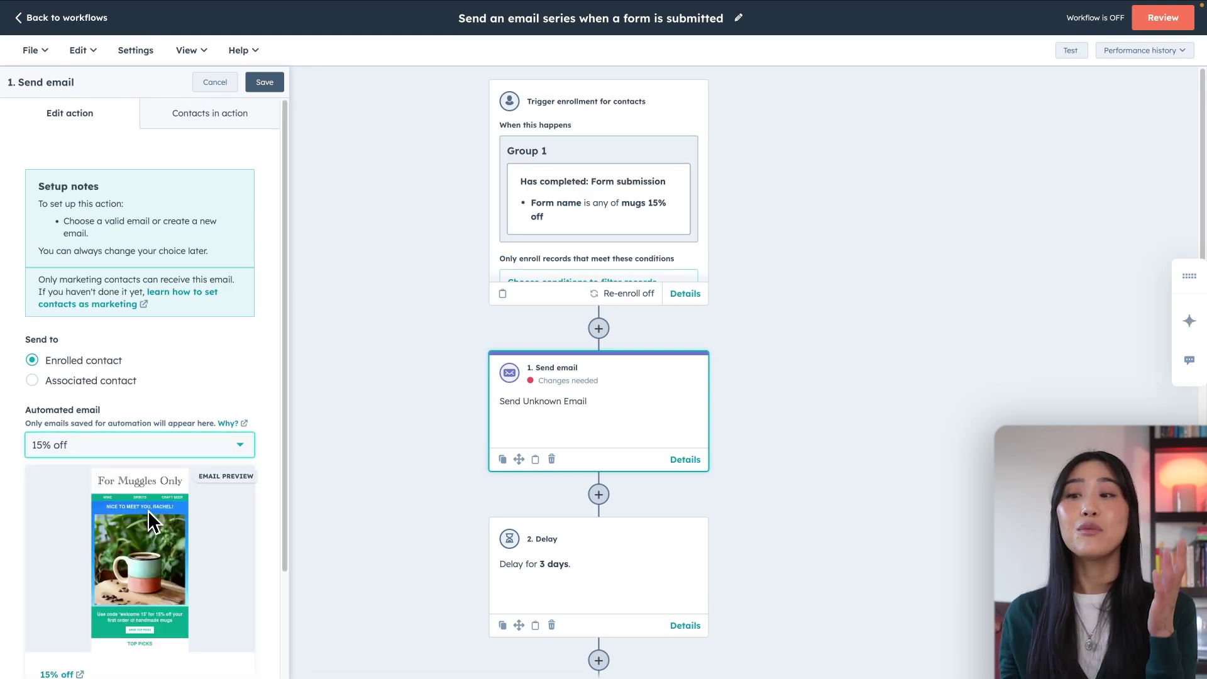